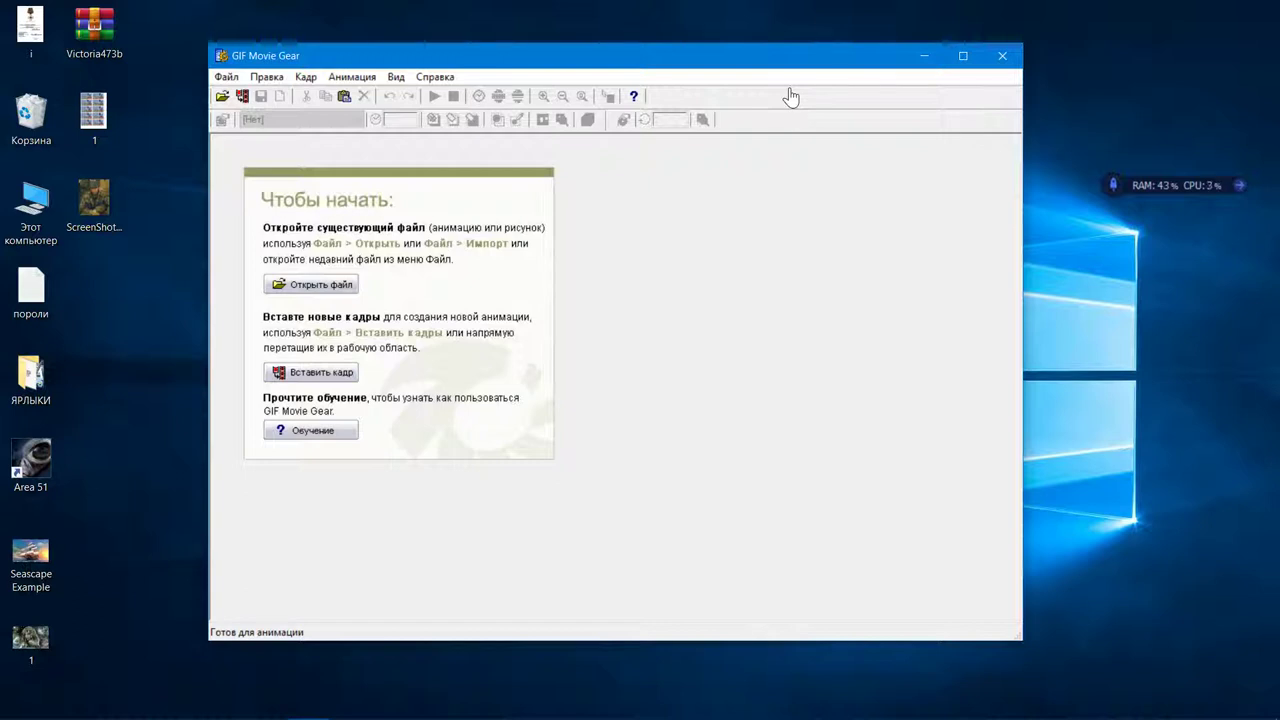
Start opening an existing file and browse to the ФОТО folder inside фото и видео on drive G:
drag(717, 57, 716, 75)
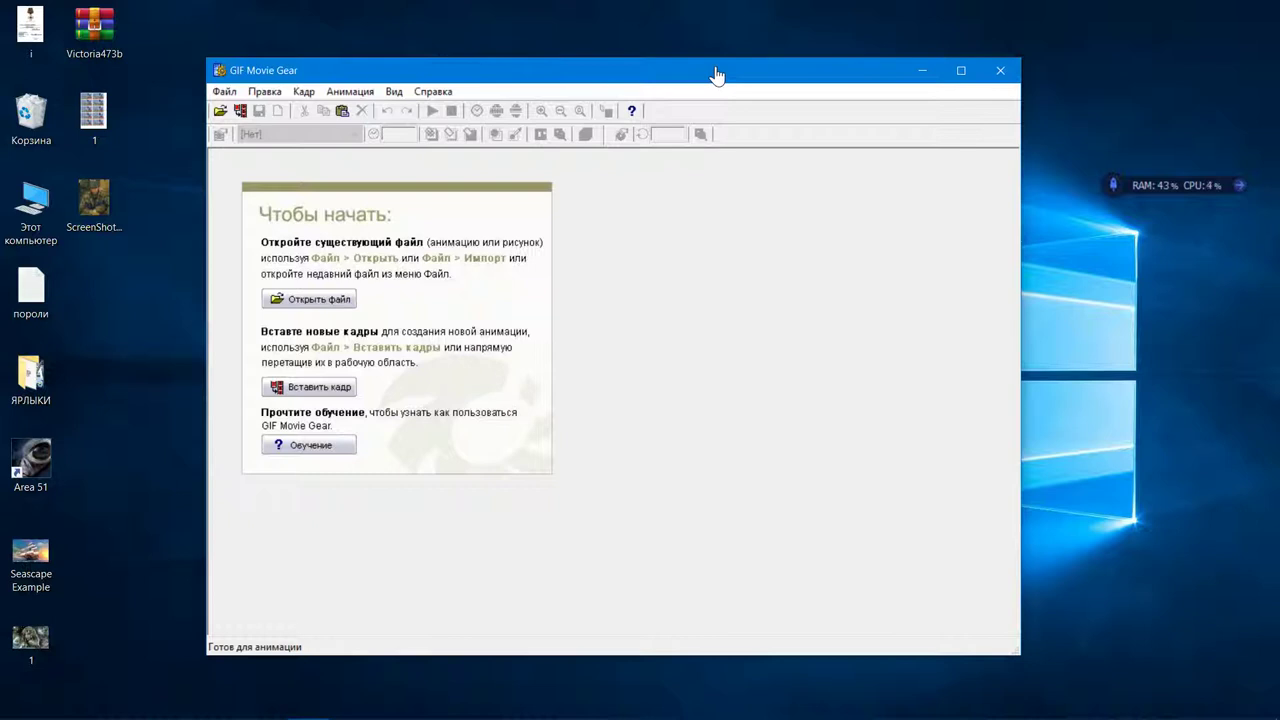
click(226, 94)
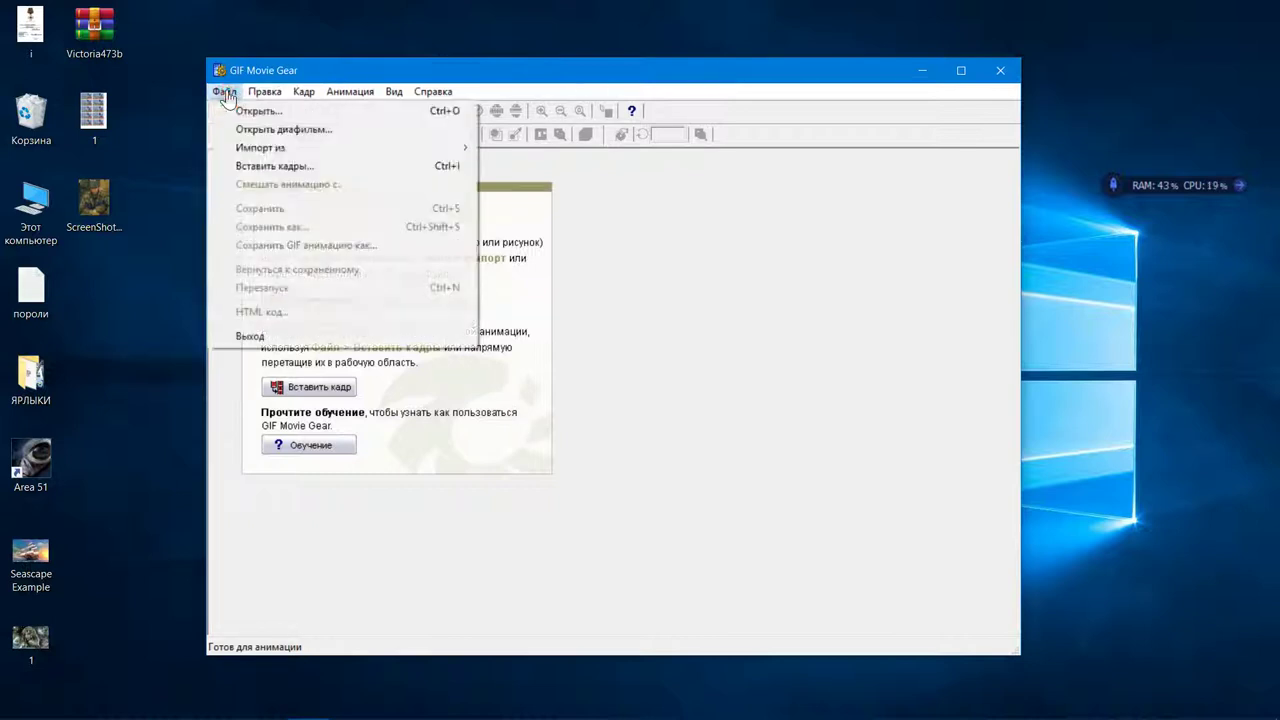
click(236, 108)
click(237, 110)
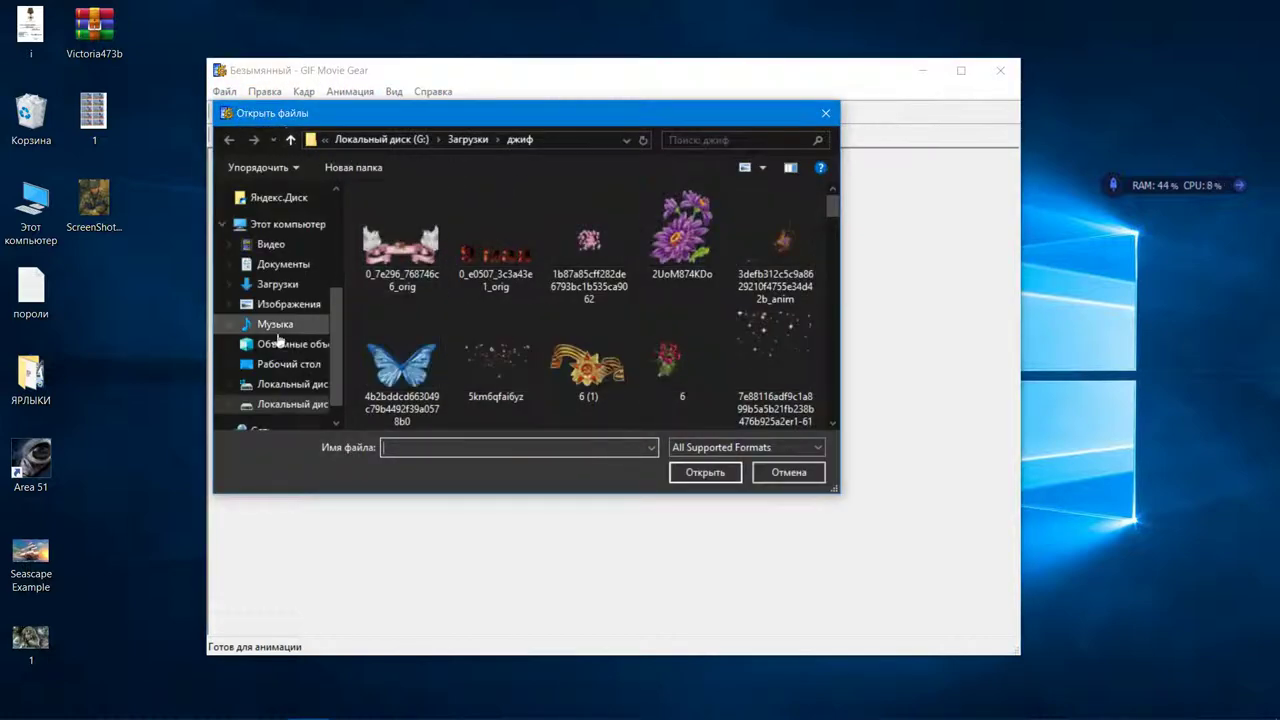
scroll(290, 330, down, 1)
click(290, 380)
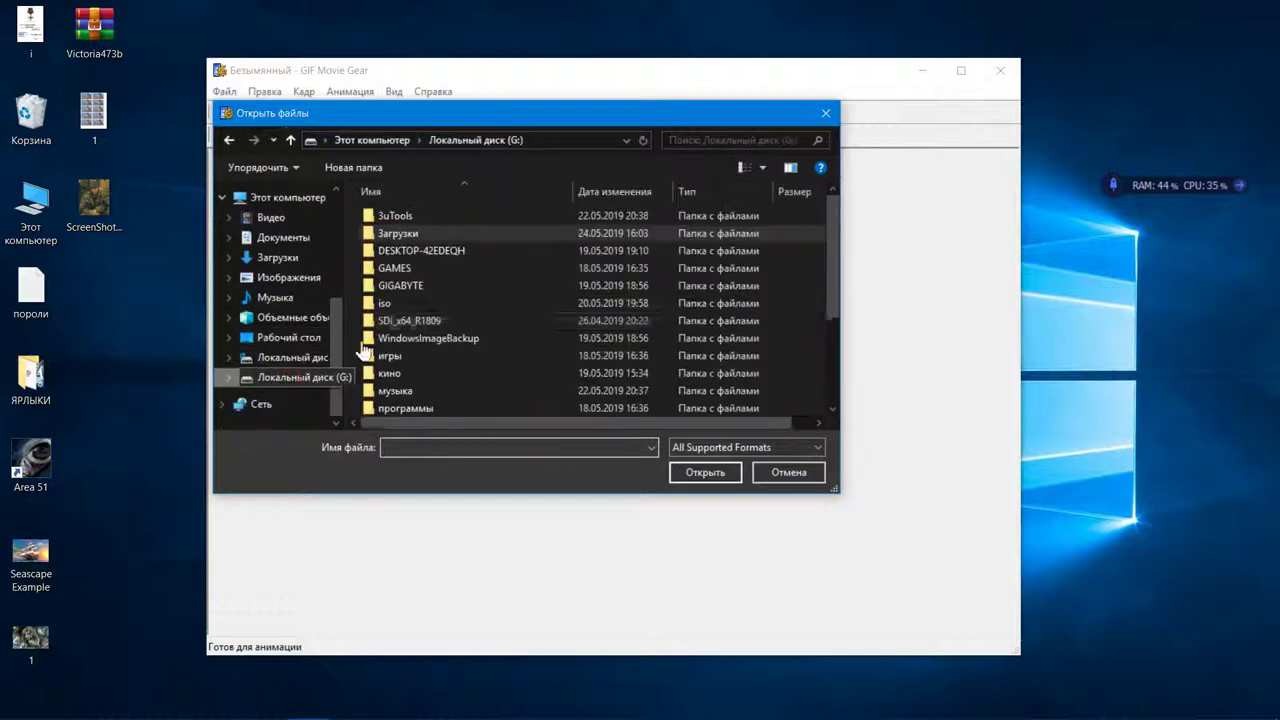
scroll(465, 300, down, 6)
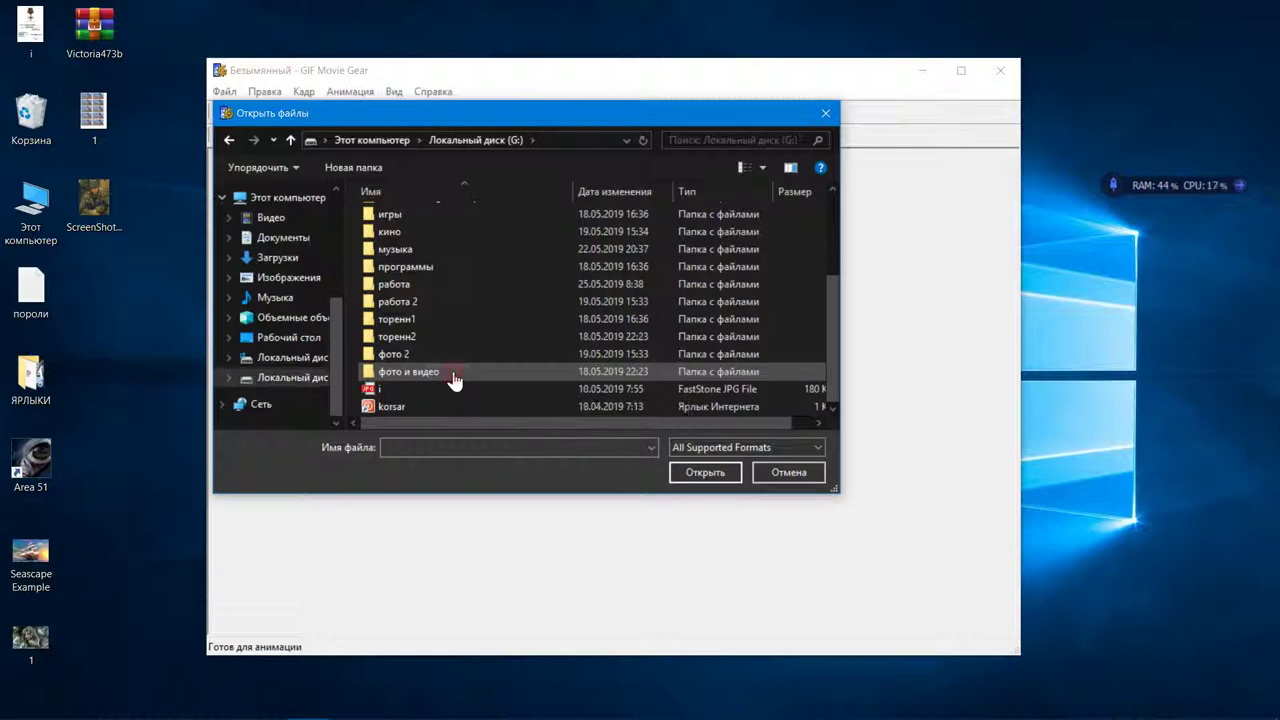
double_click(450, 378)
double_click(420, 234)
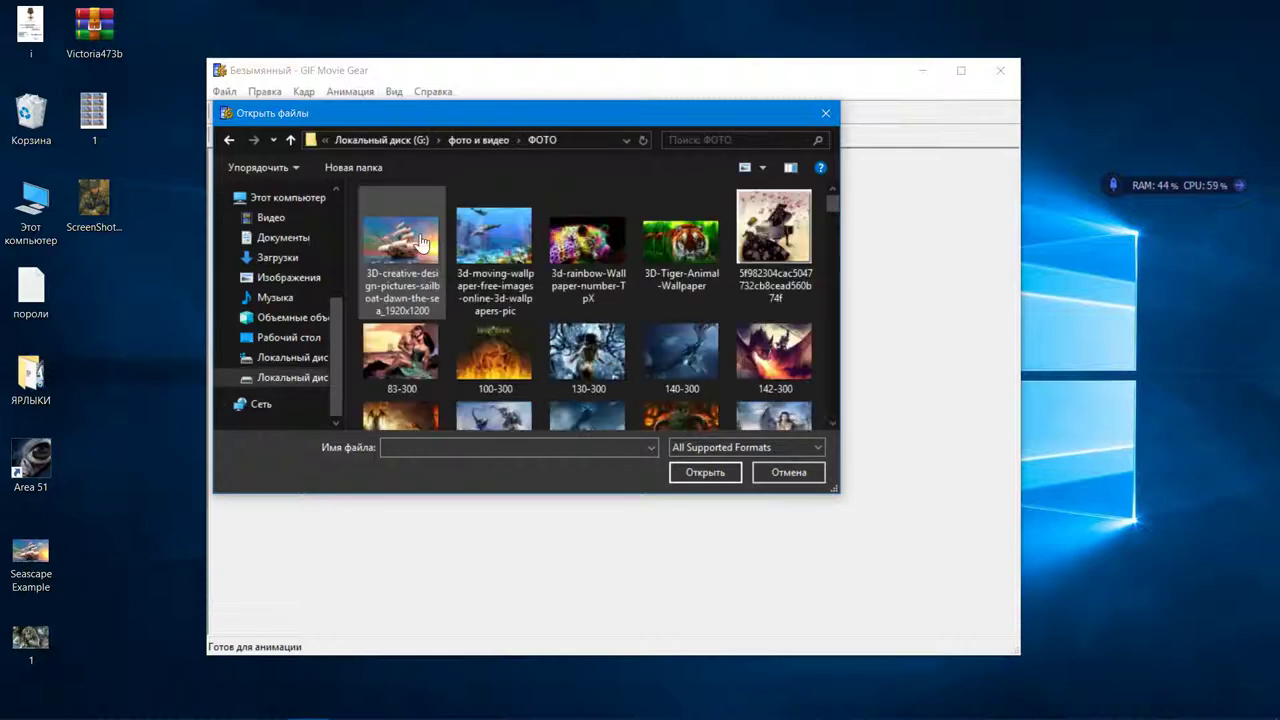
Find the picture "image (3)" in the ФОТО folder and open it as the base frame
scroll(420, 240, down, 5)
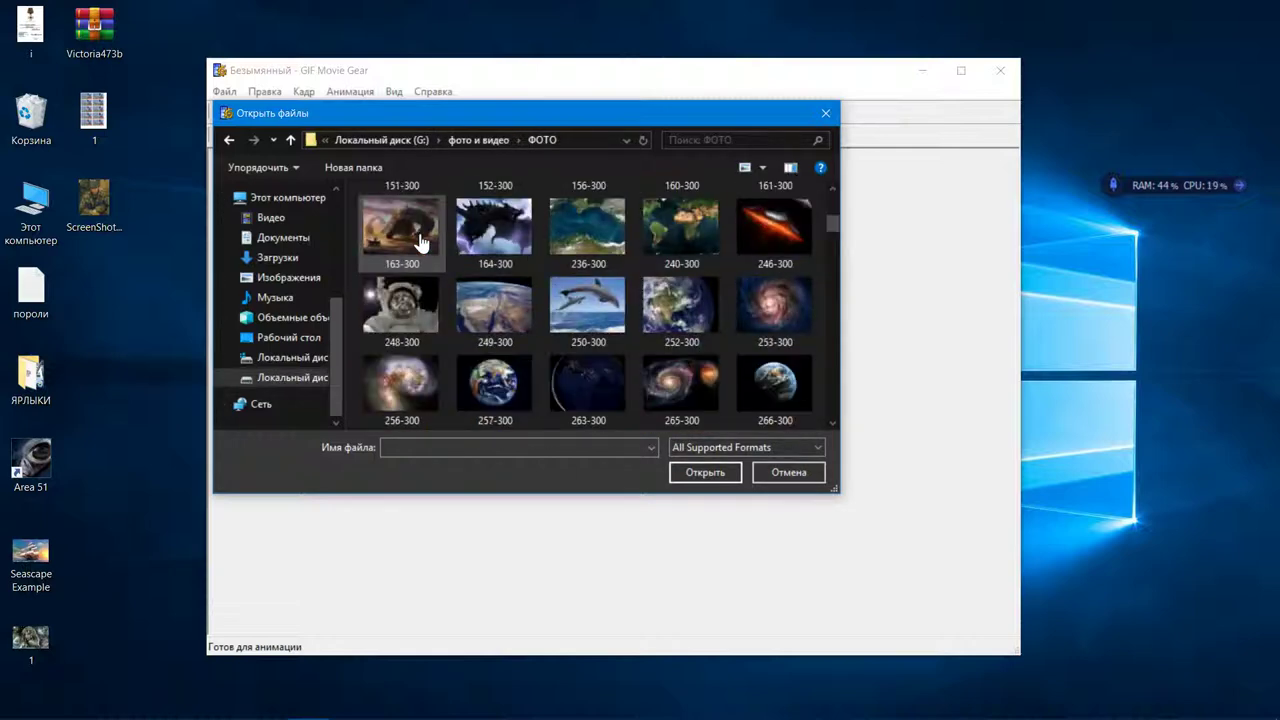
scroll(420, 240, down, 6)
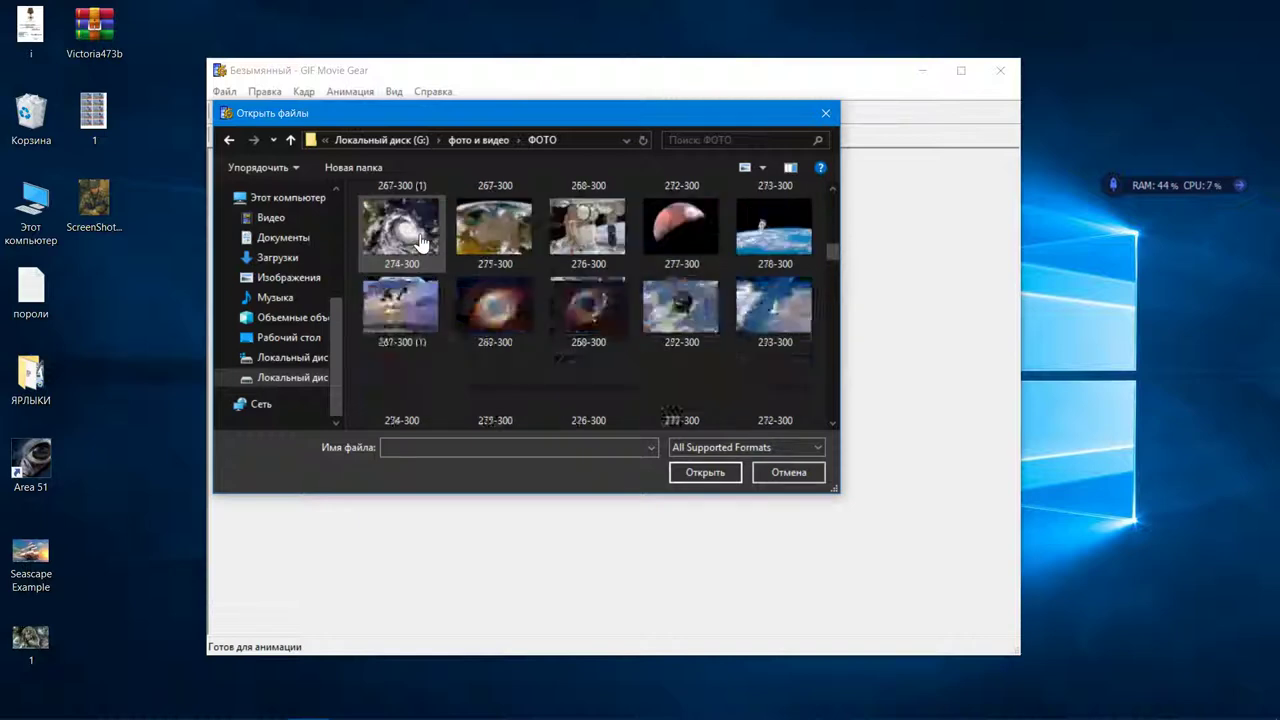
scroll(420, 240, down, 6)
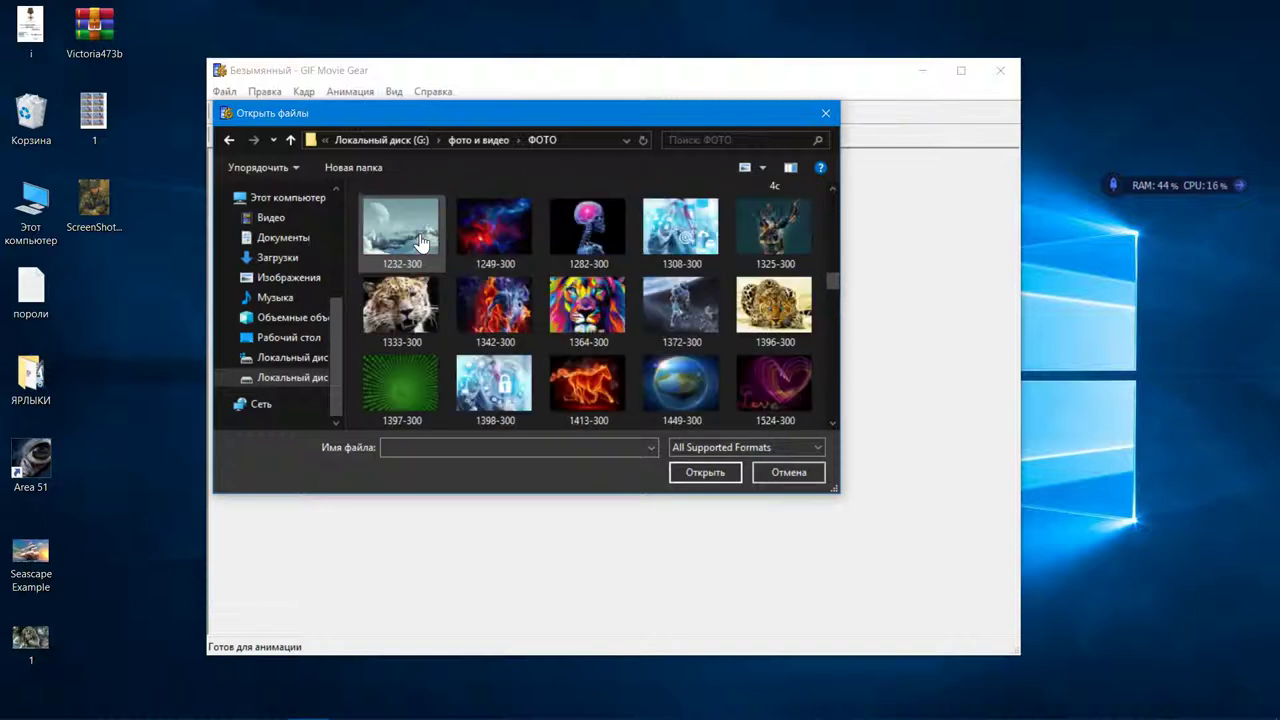
scroll(420, 243, down, 6)
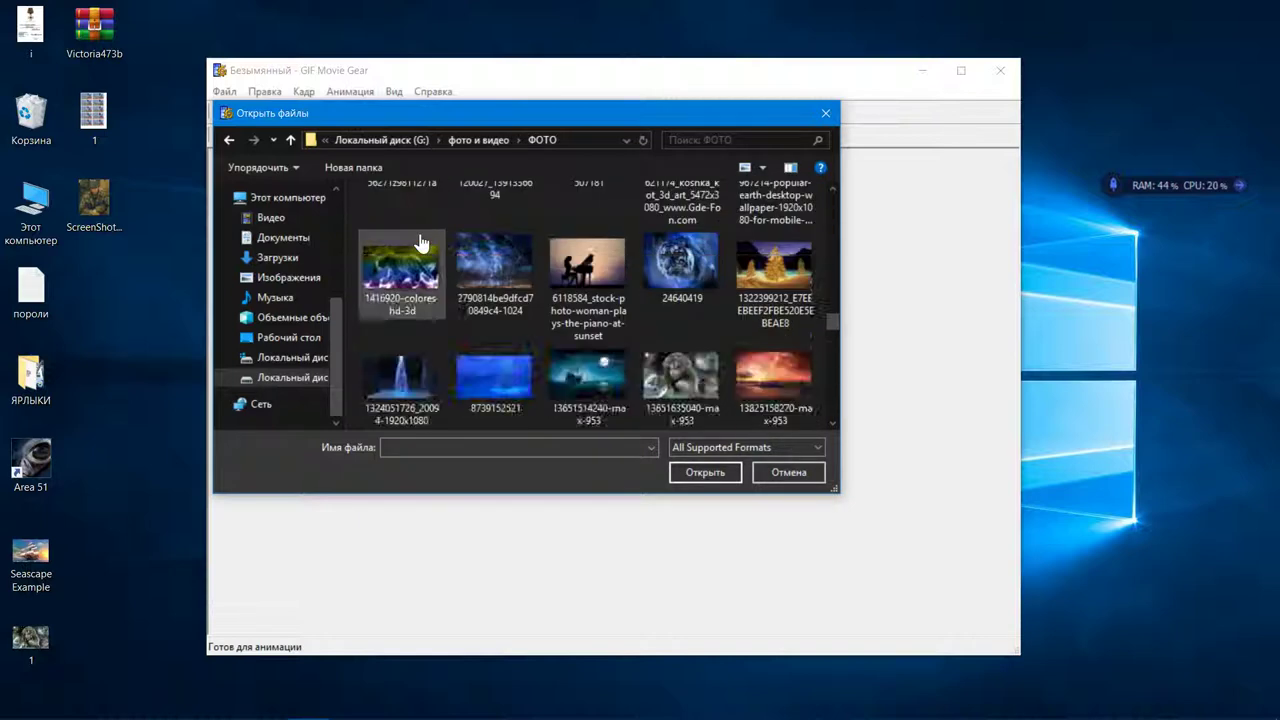
scroll(420, 243, down, 3)
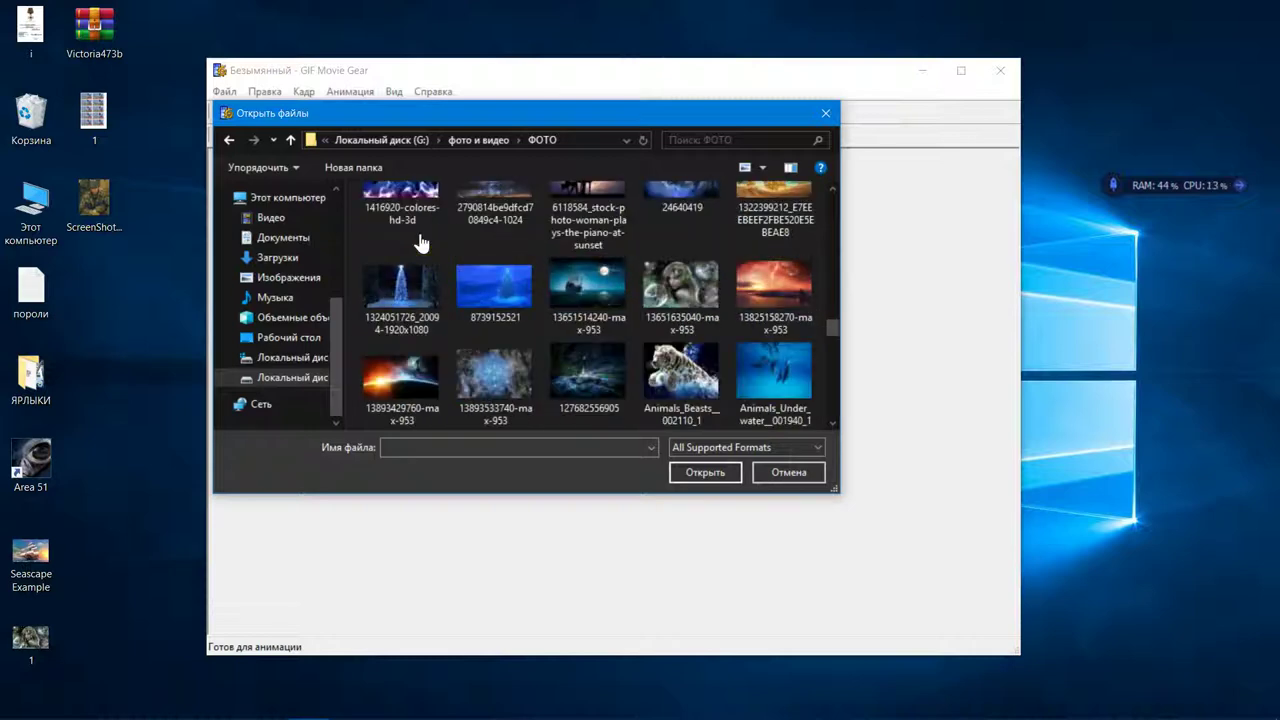
scroll(420, 243, down, 3)
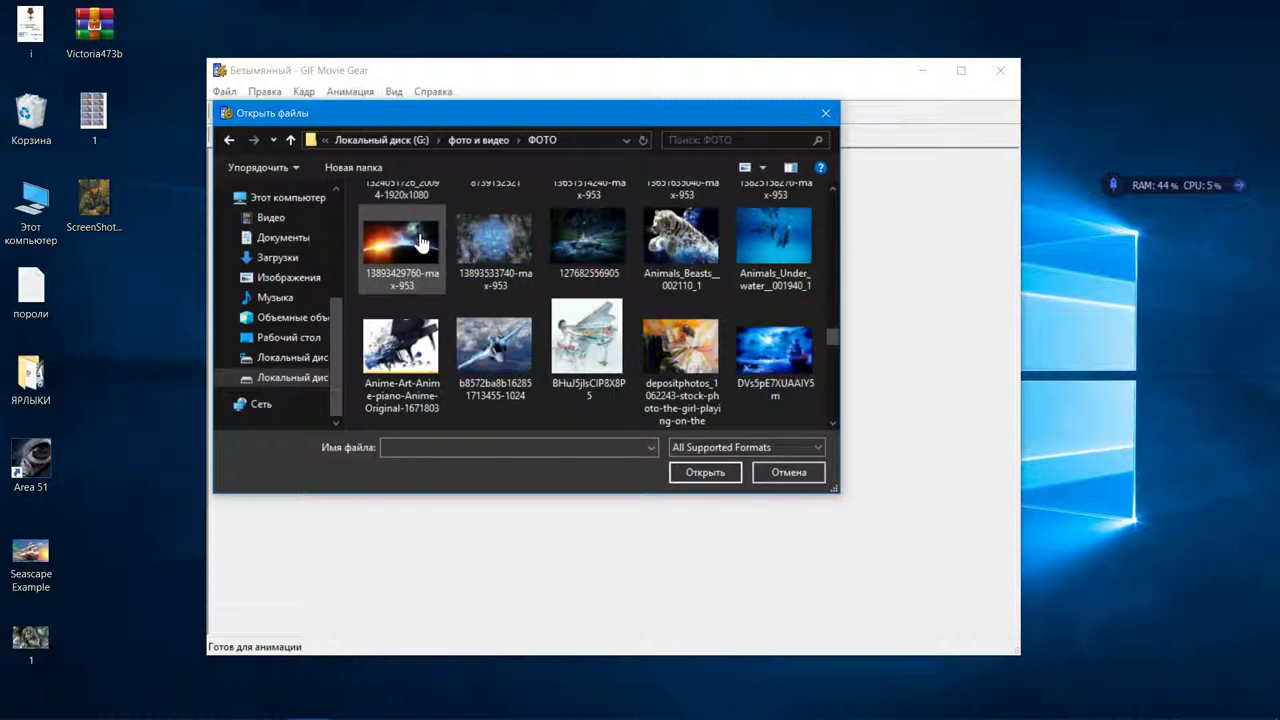
scroll(420, 243, down, 3)
scroll(420, 243, down, 3)
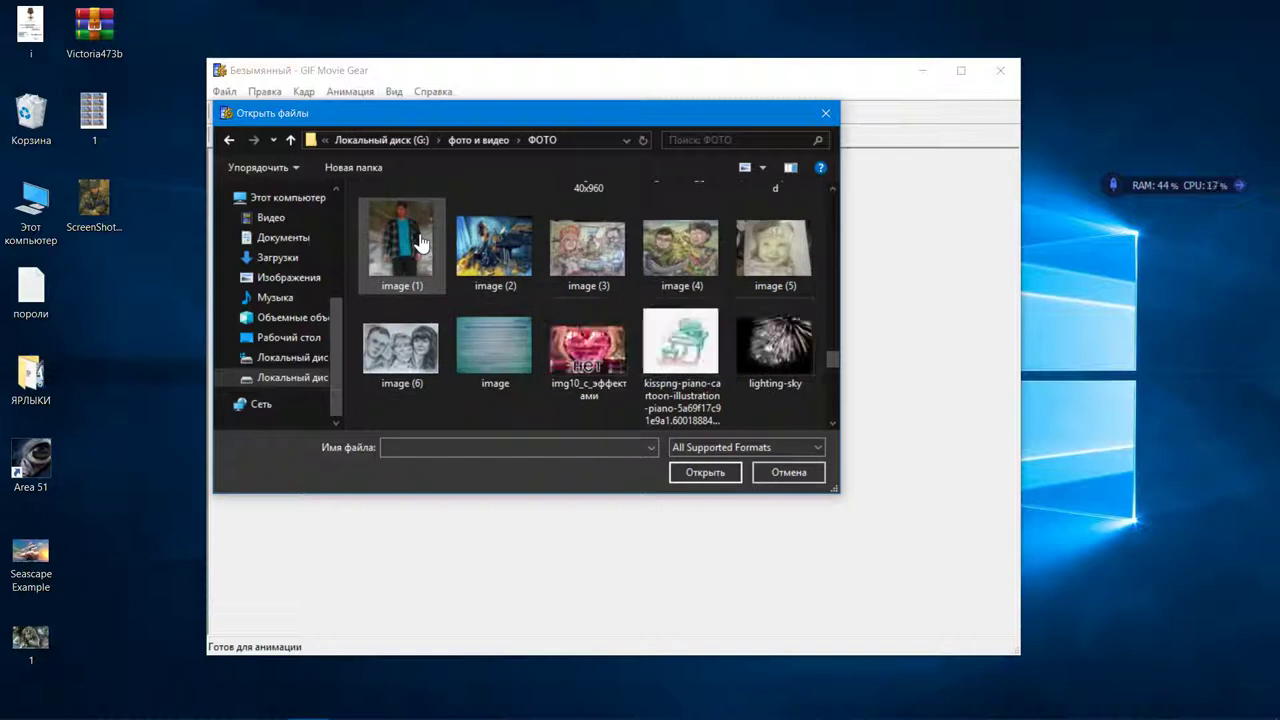
scroll(420, 243, down, 3)
scroll(585, 248, up, 3)
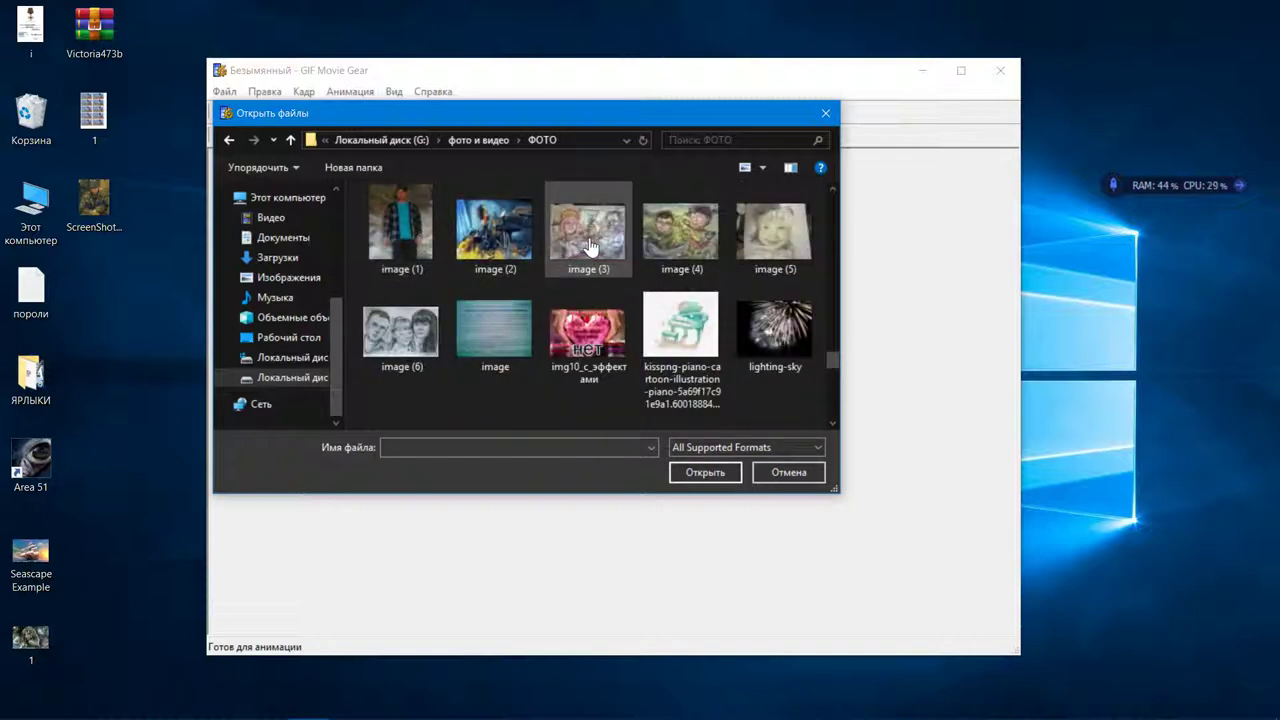
click(588, 248)
click(712, 473)
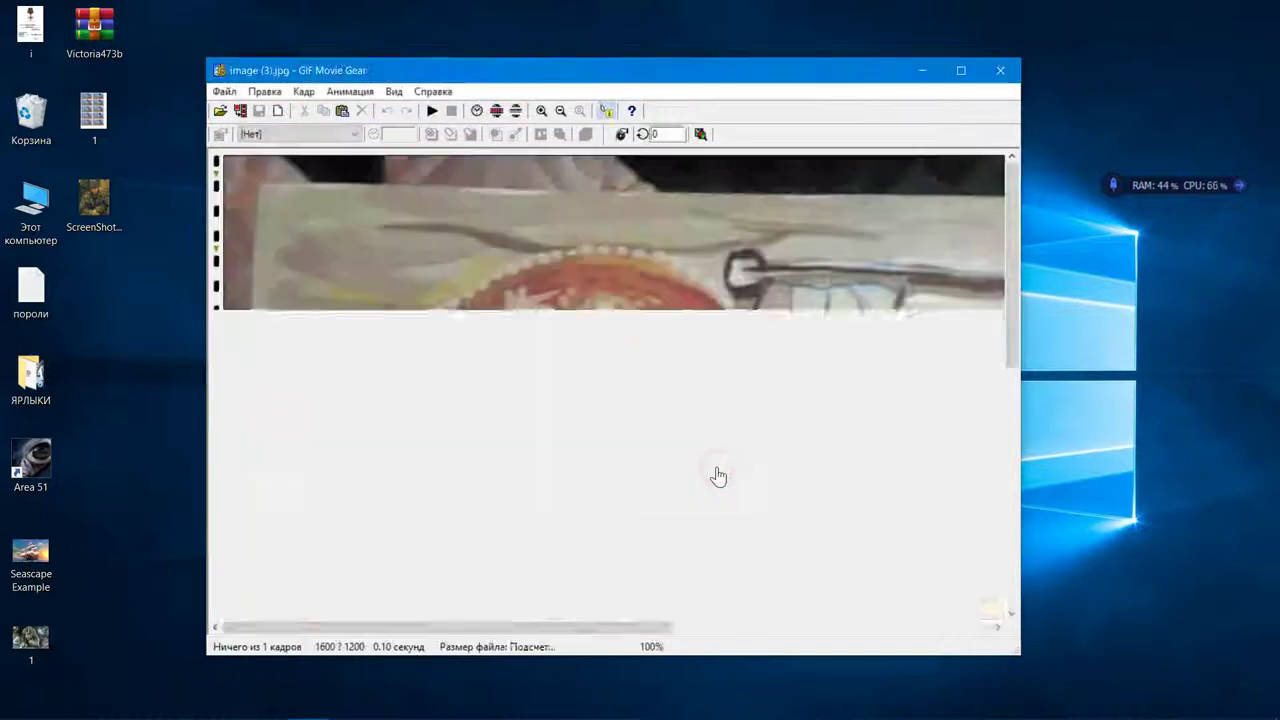
Start mixing the picture with another animation and browse to the Загрузки\джиф folder on drive G:
scroll(718, 470, down, 10)
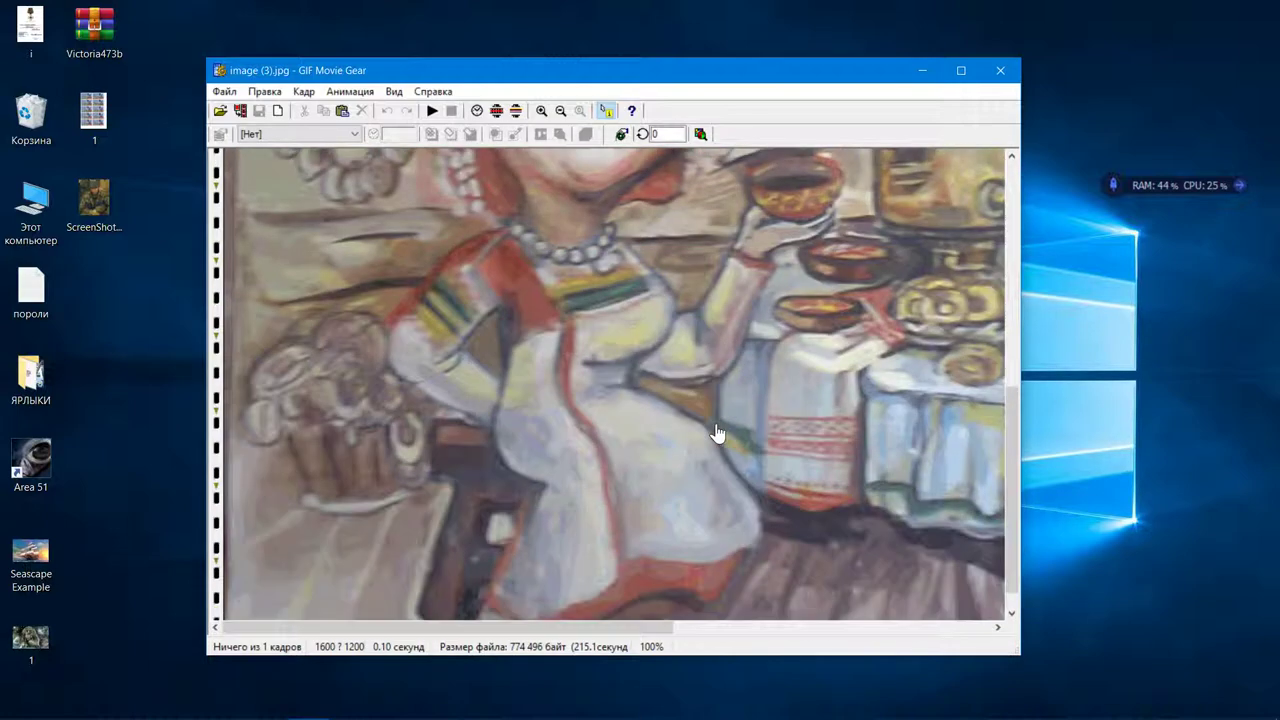
scroll(716, 432, down, 2)
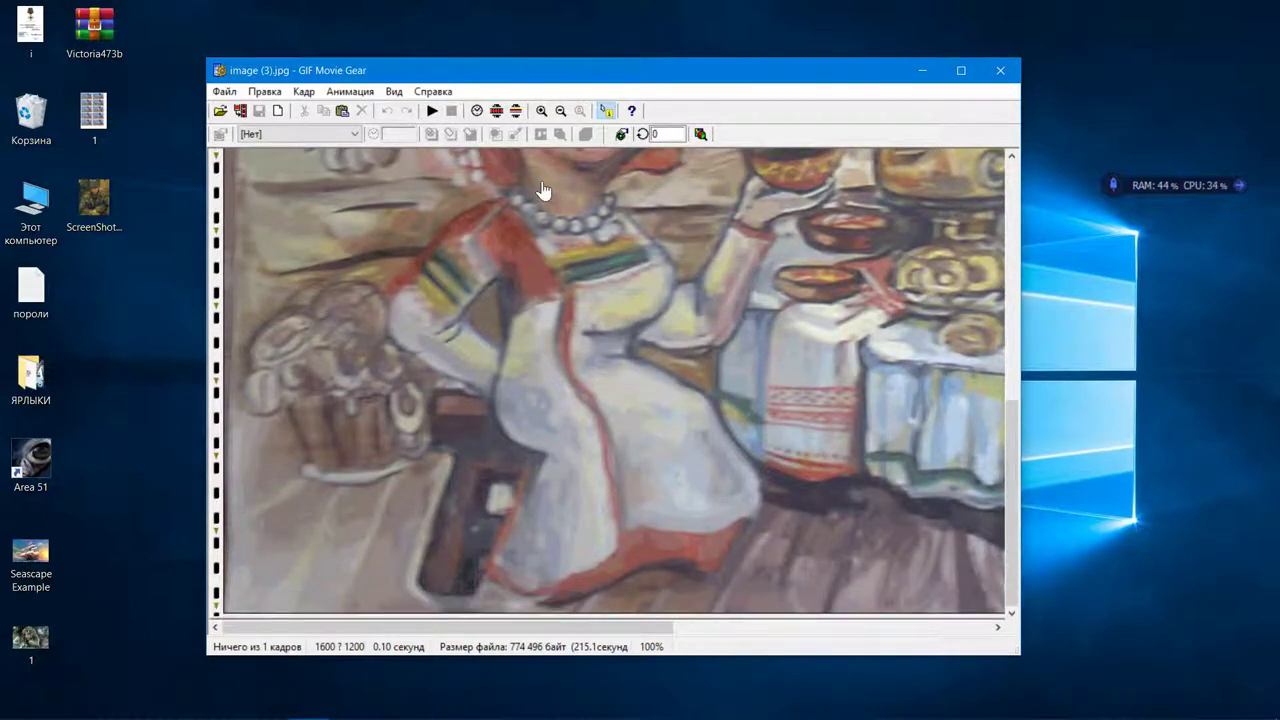
click(220, 92)
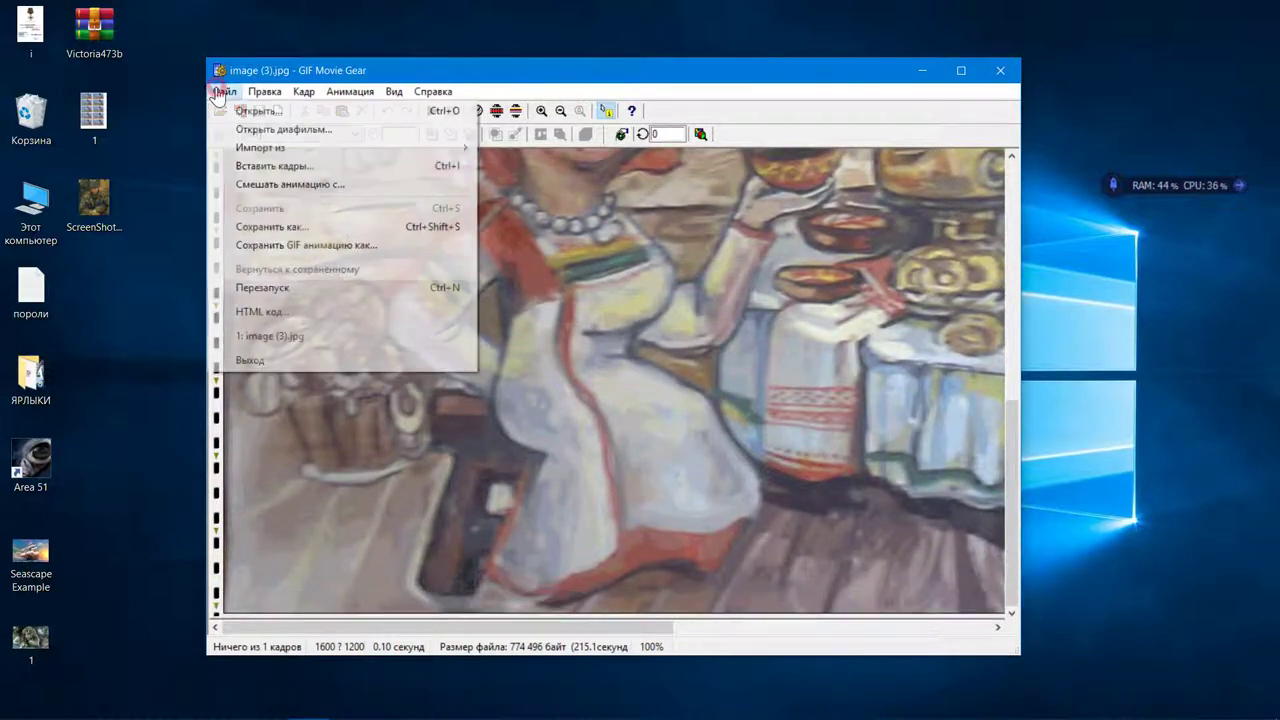
click(278, 186)
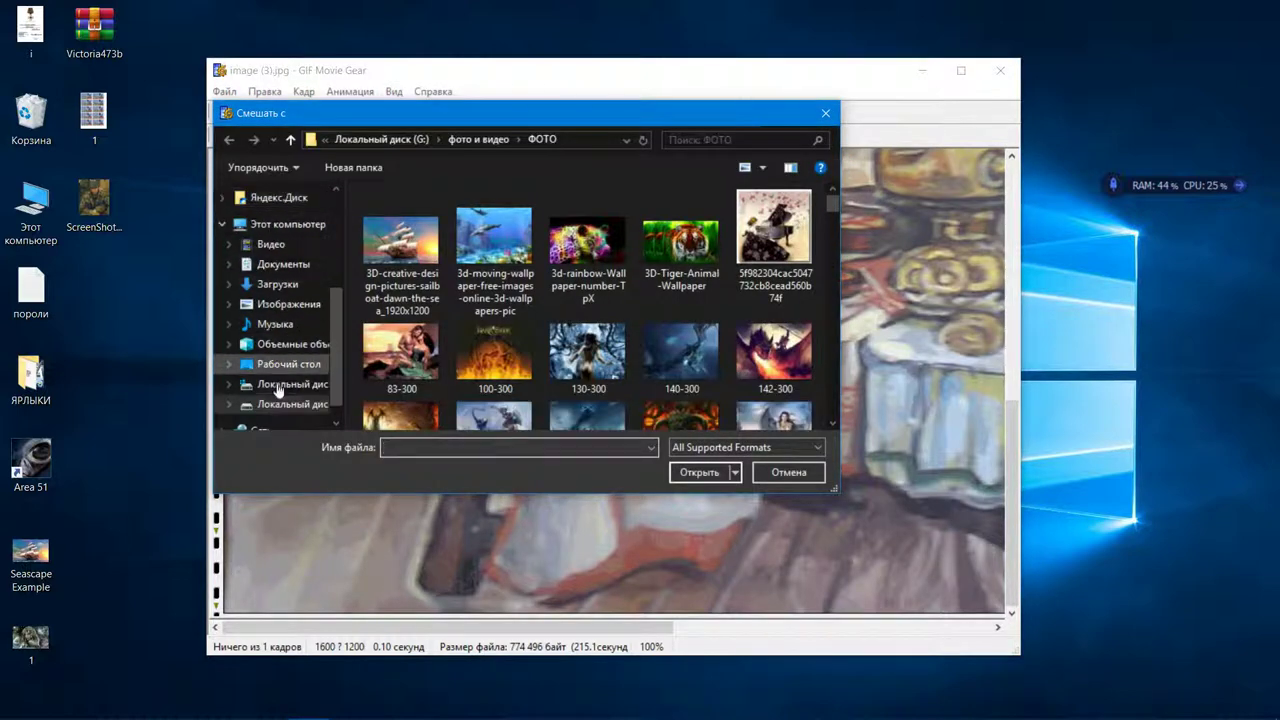
click(278, 404)
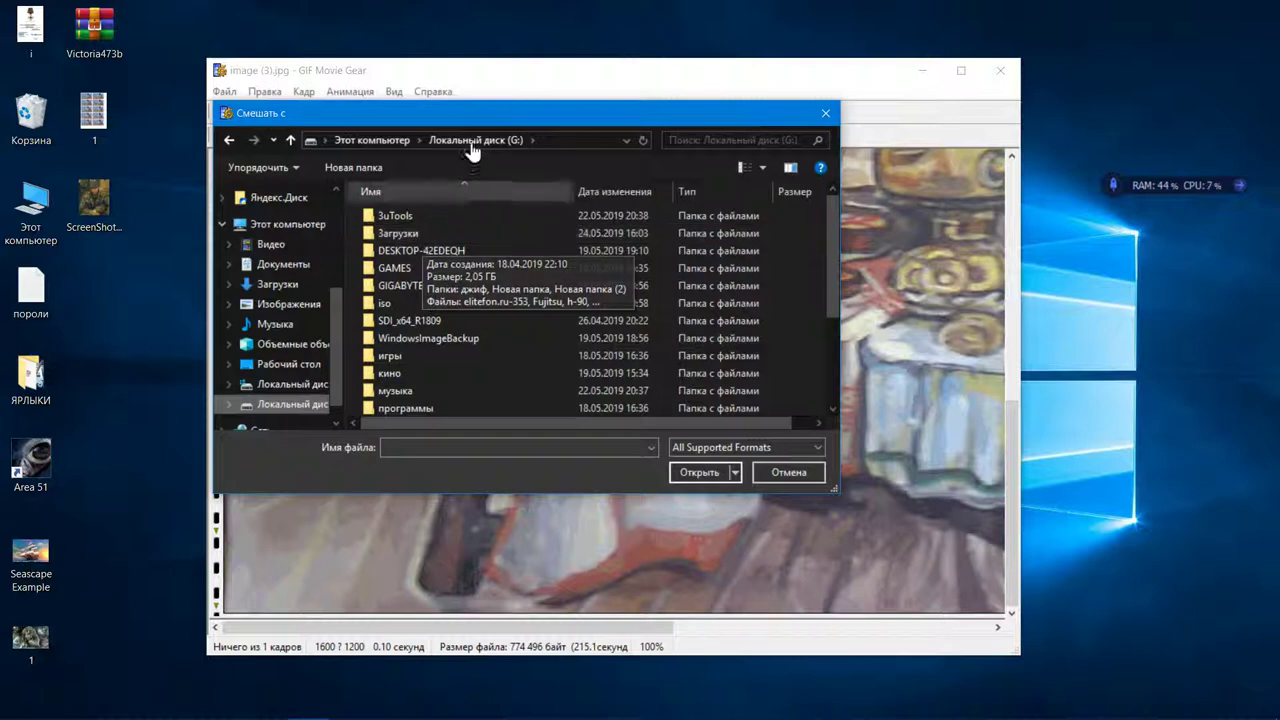
drag(470, 116, 432, 82)
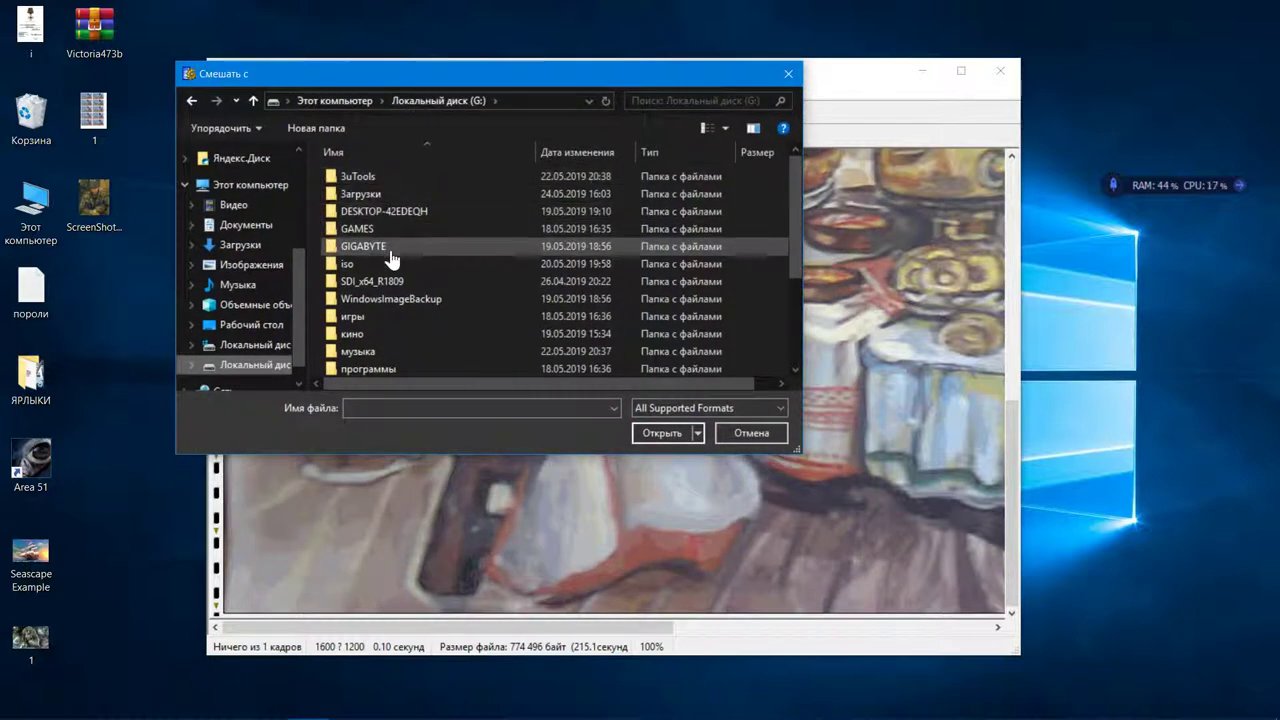
double_click(390, 194)
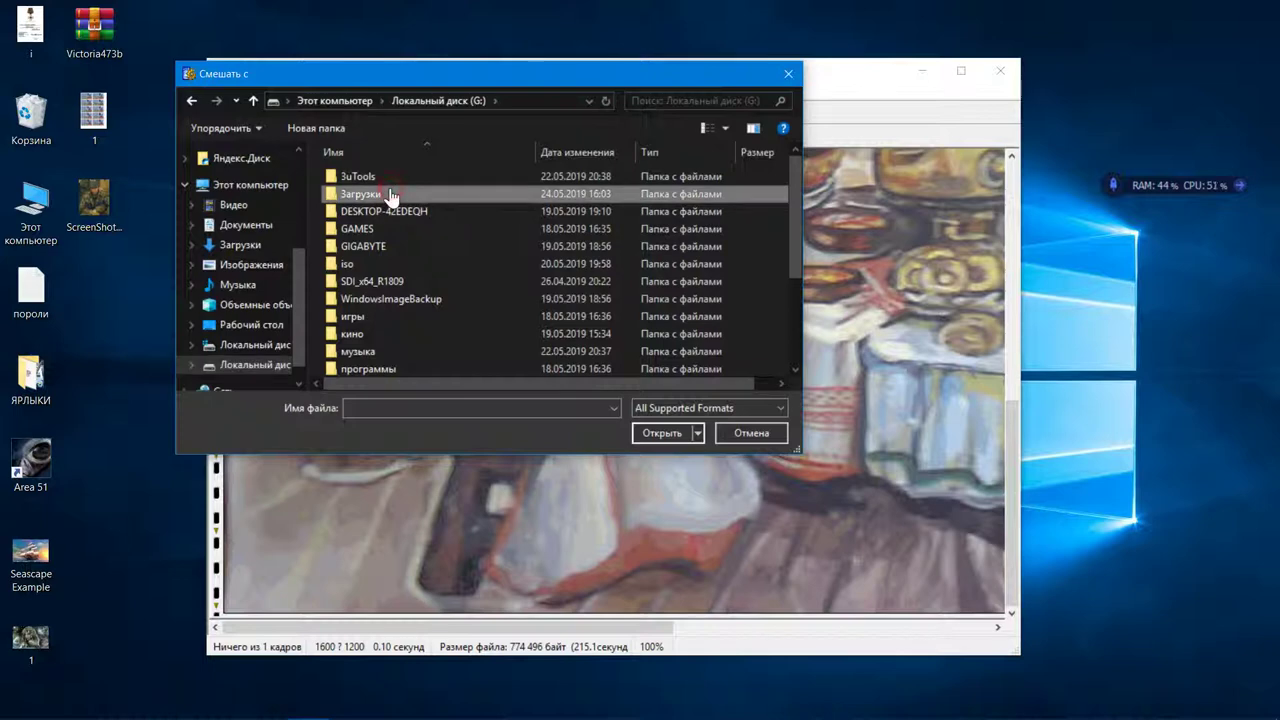
double_click(390, 197)
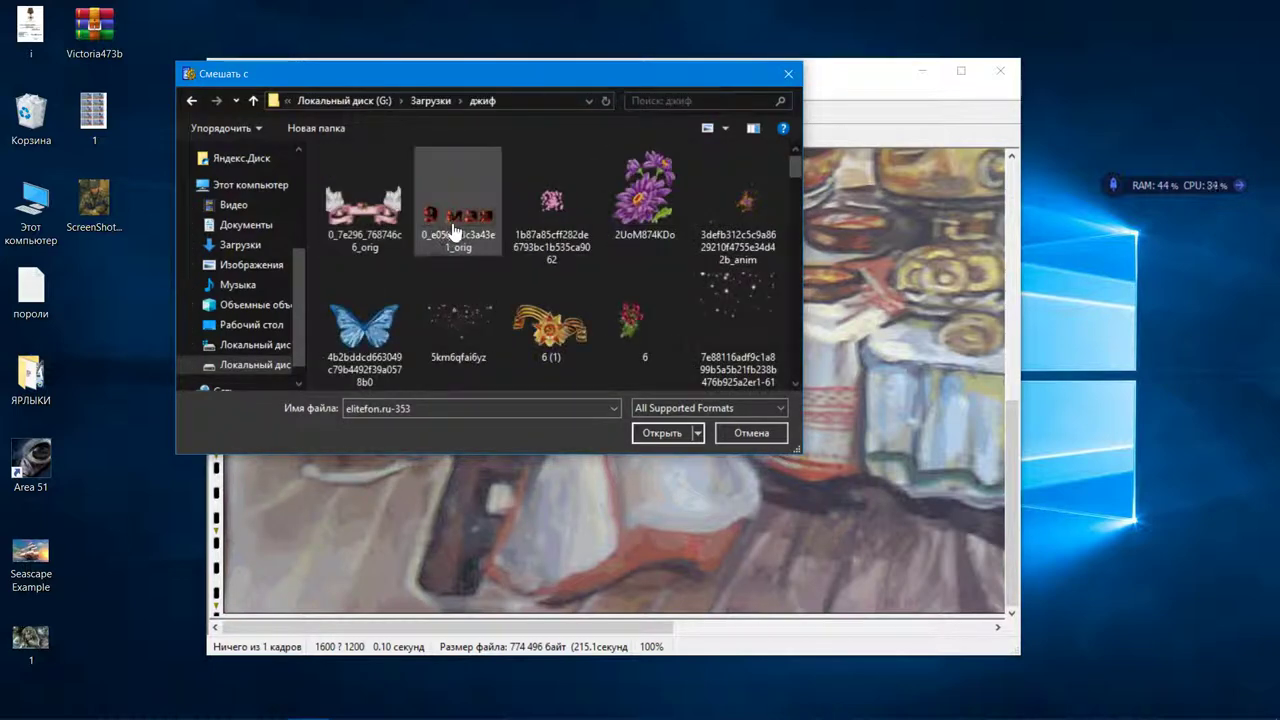
click(628, 220)
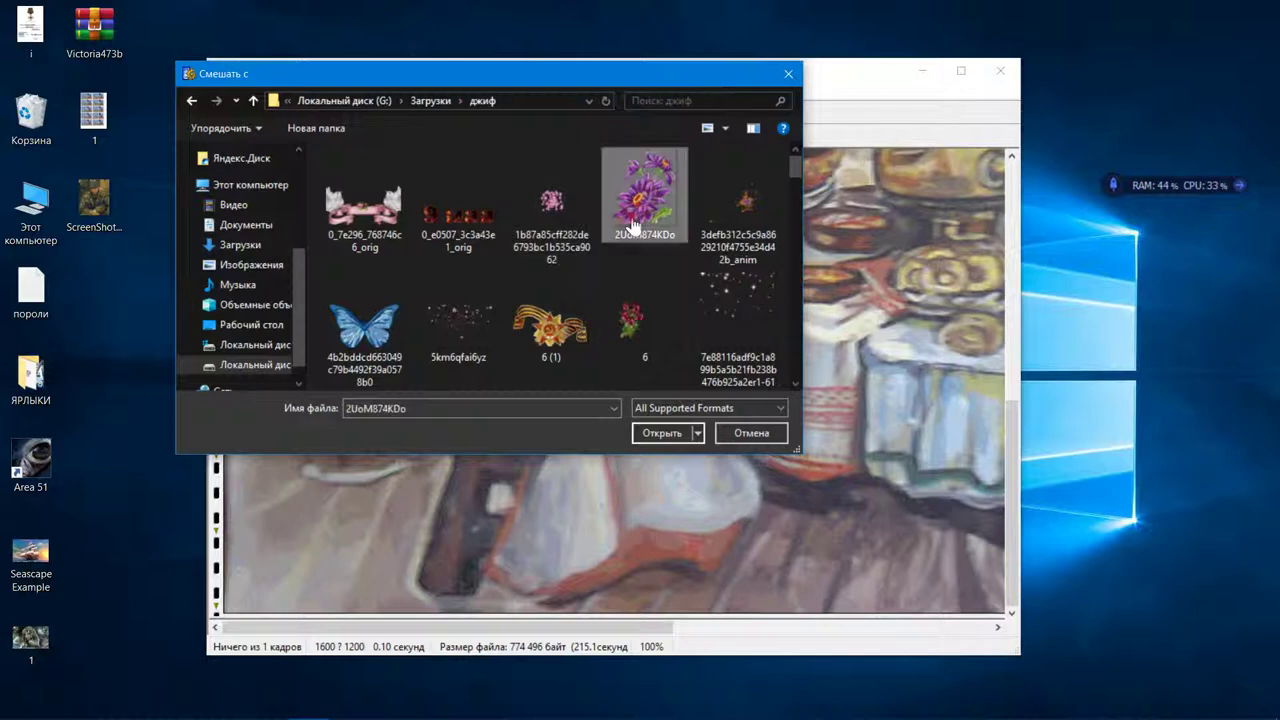
click(660, 433)
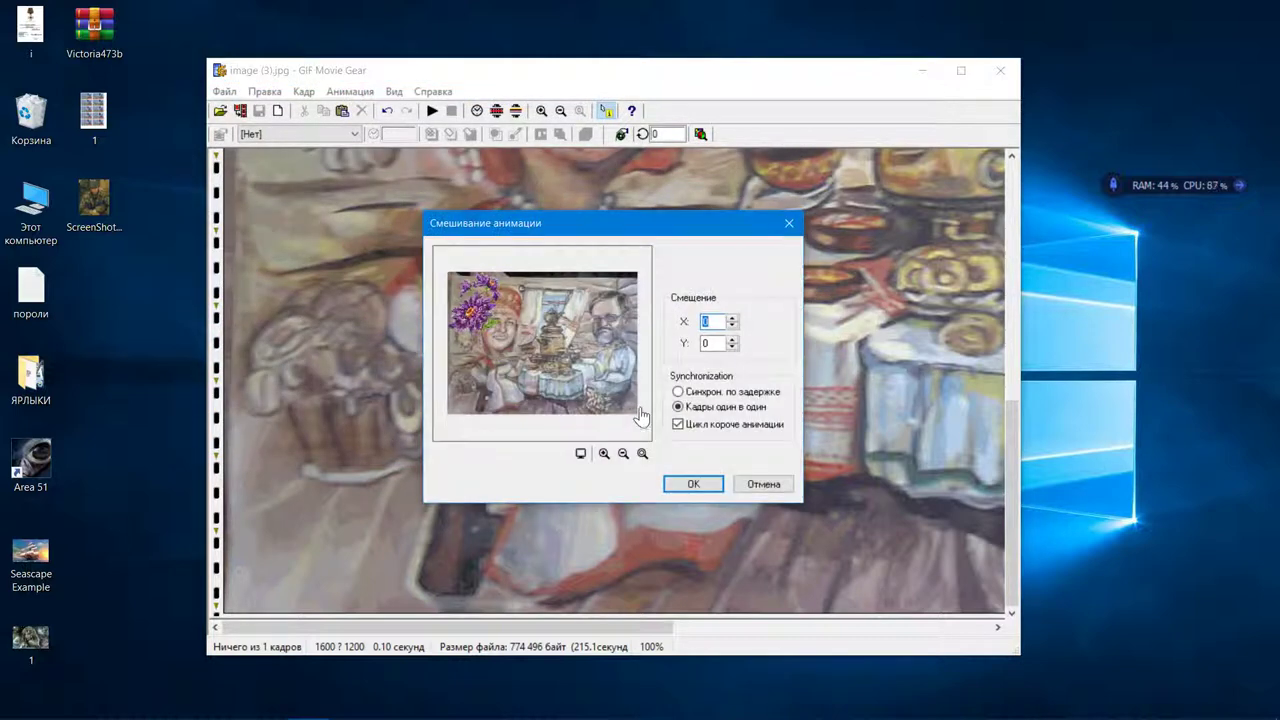
drag(478, 302, 607, 383)
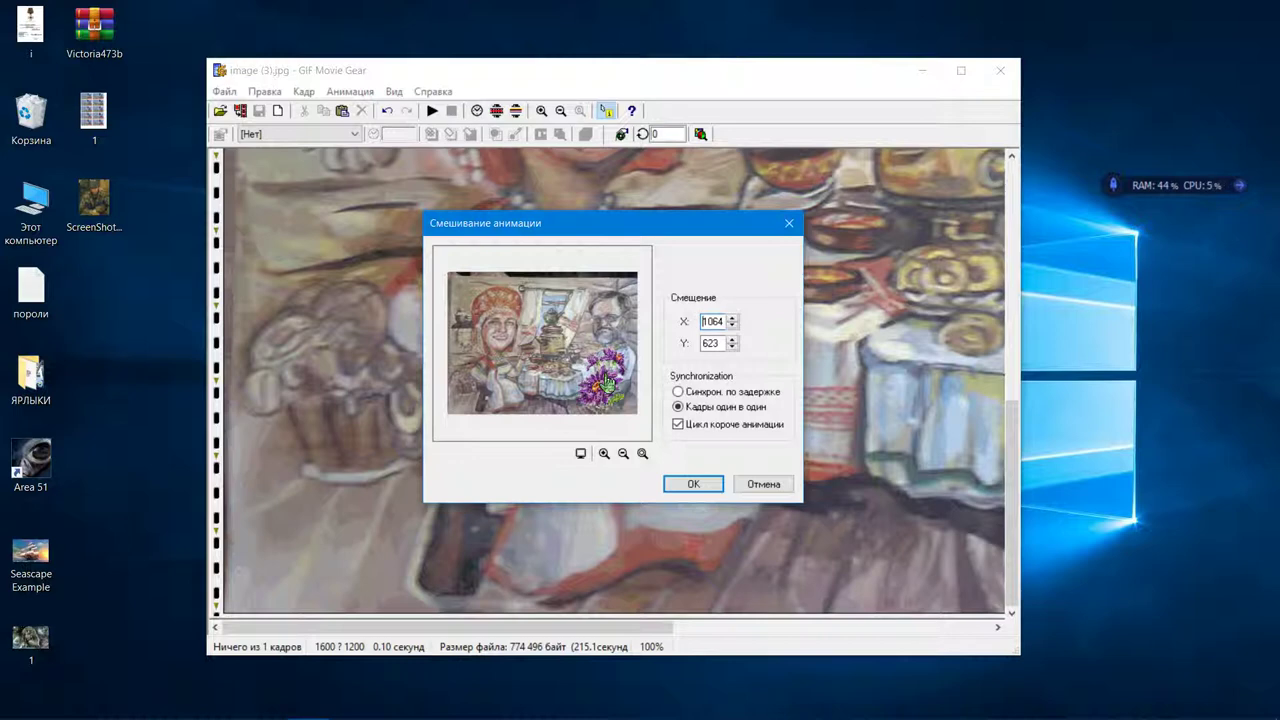
drag(607, 383, 612, 386)
click(751, 483)
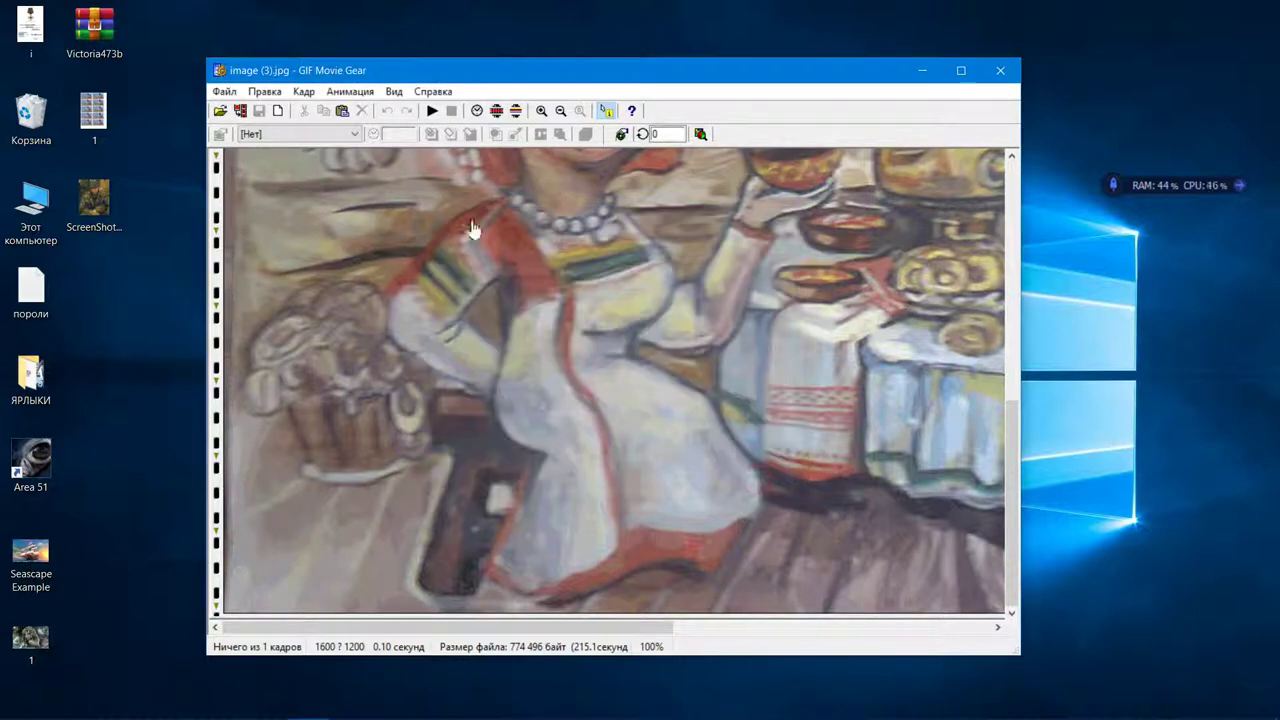
Mix the picture with the firework animation 19326453 from the джиф folder, offset to X 595 and Y 665
click(224, 92)
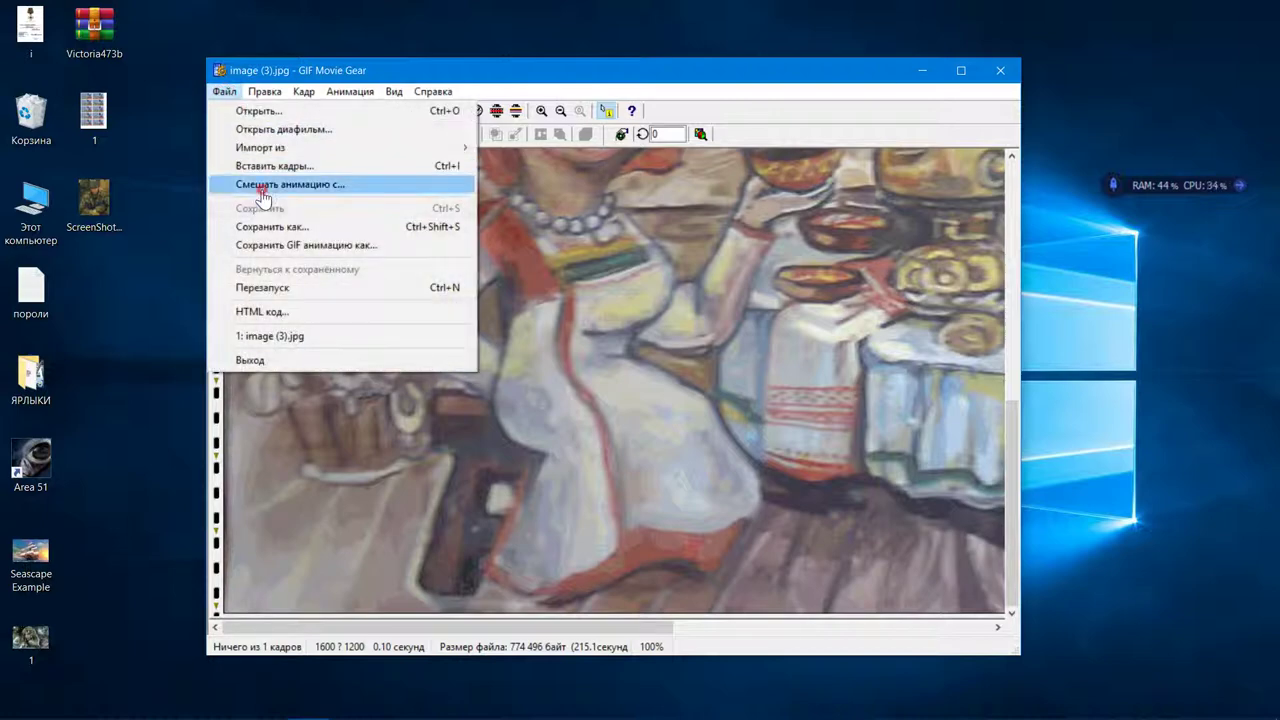
click(262, 186)
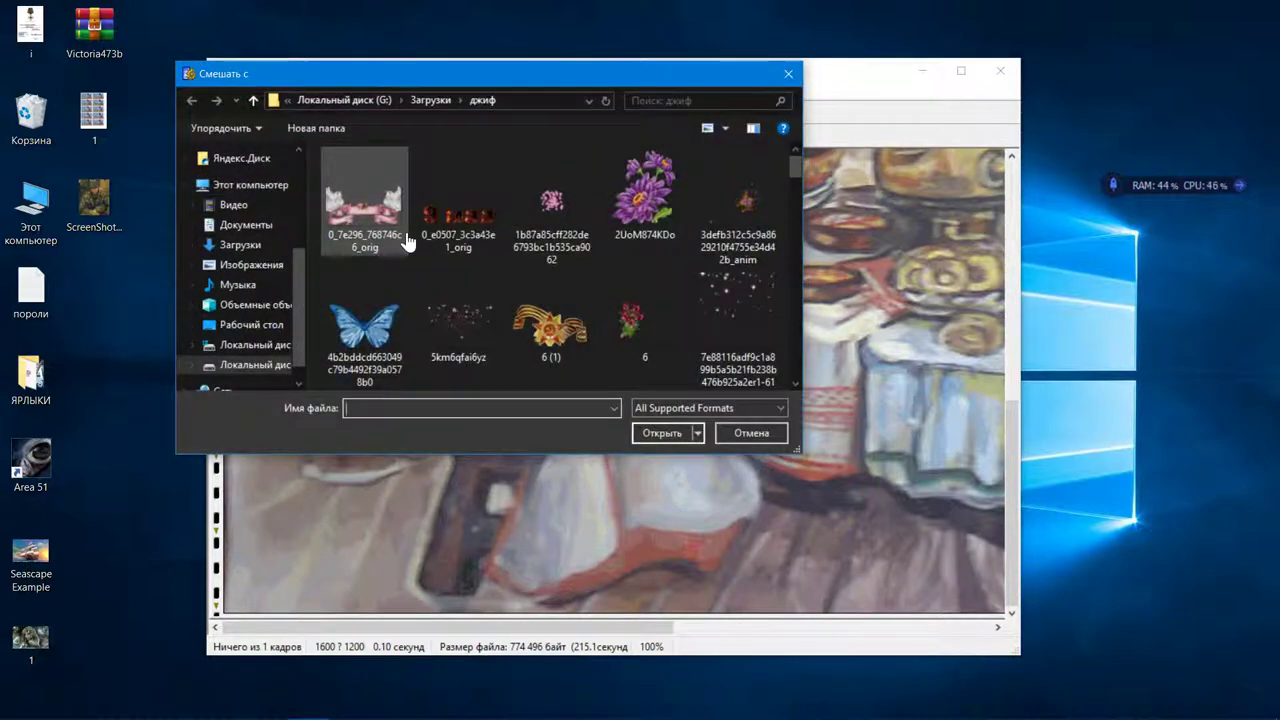
scroll(407, 240, down, 2)
scroll(407, 240, down, 5)
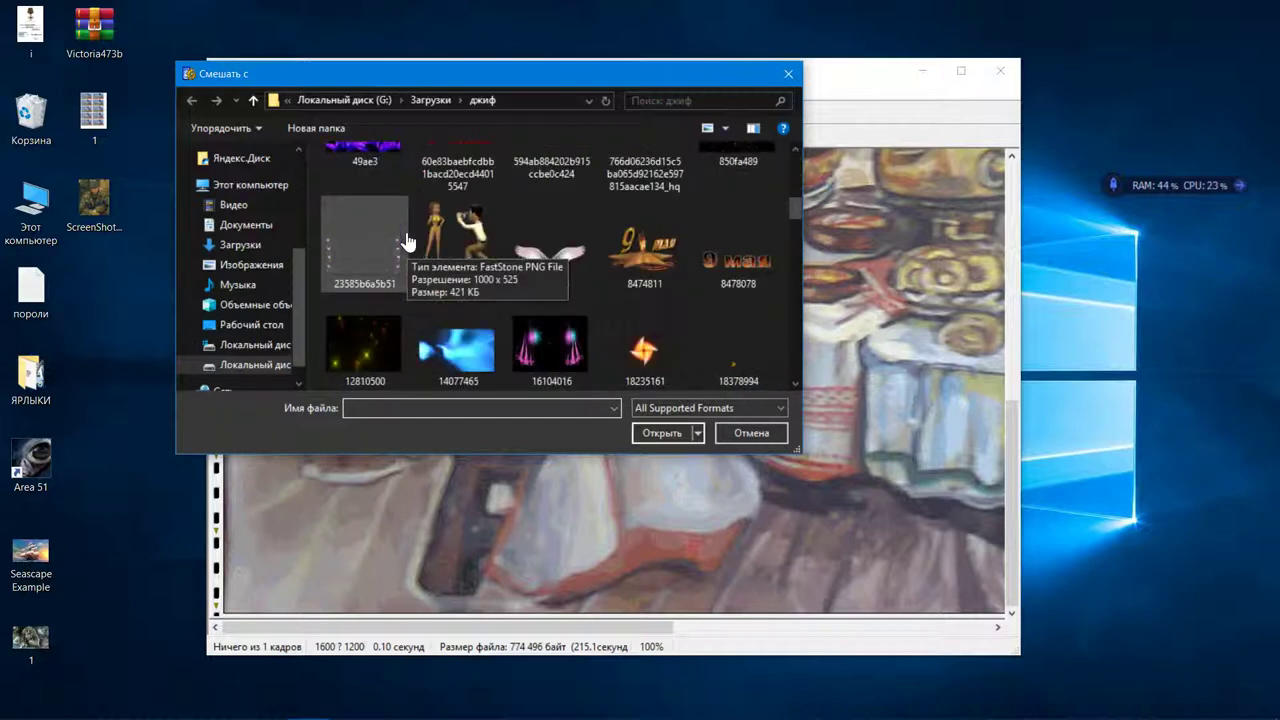
scroll(407, 240, down, 1)
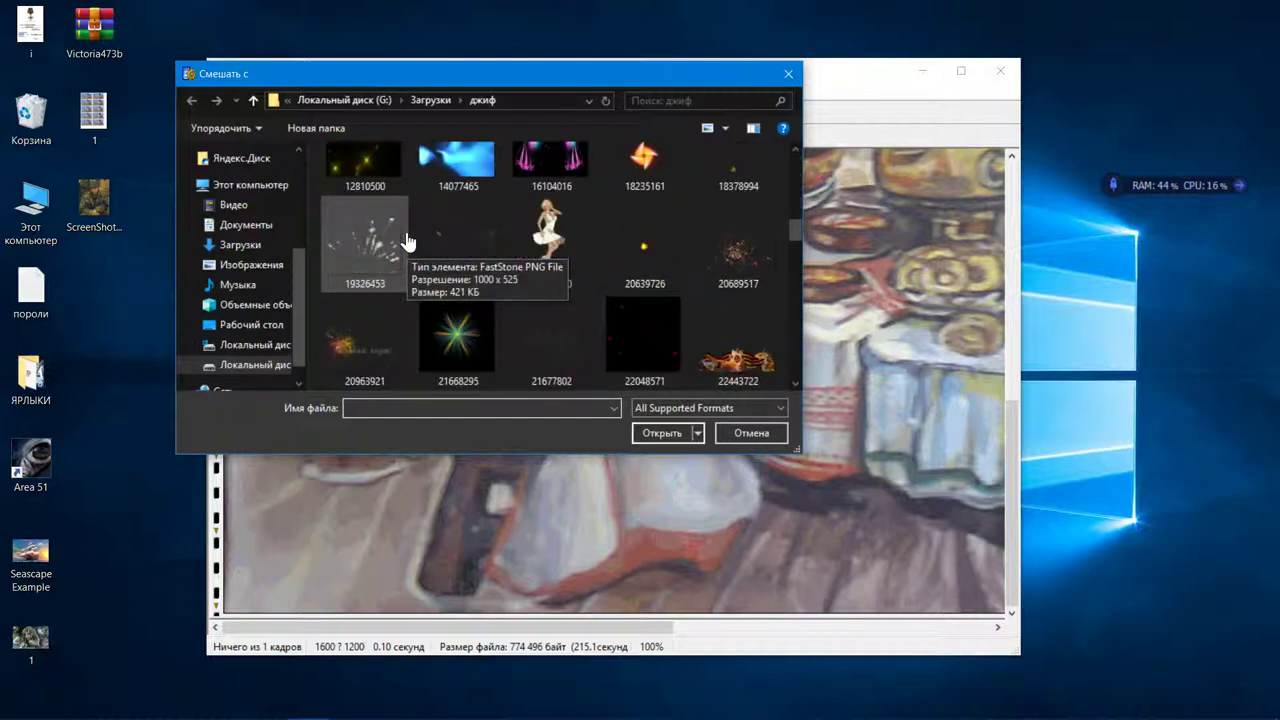
click(385, 253)
click(658, 433)
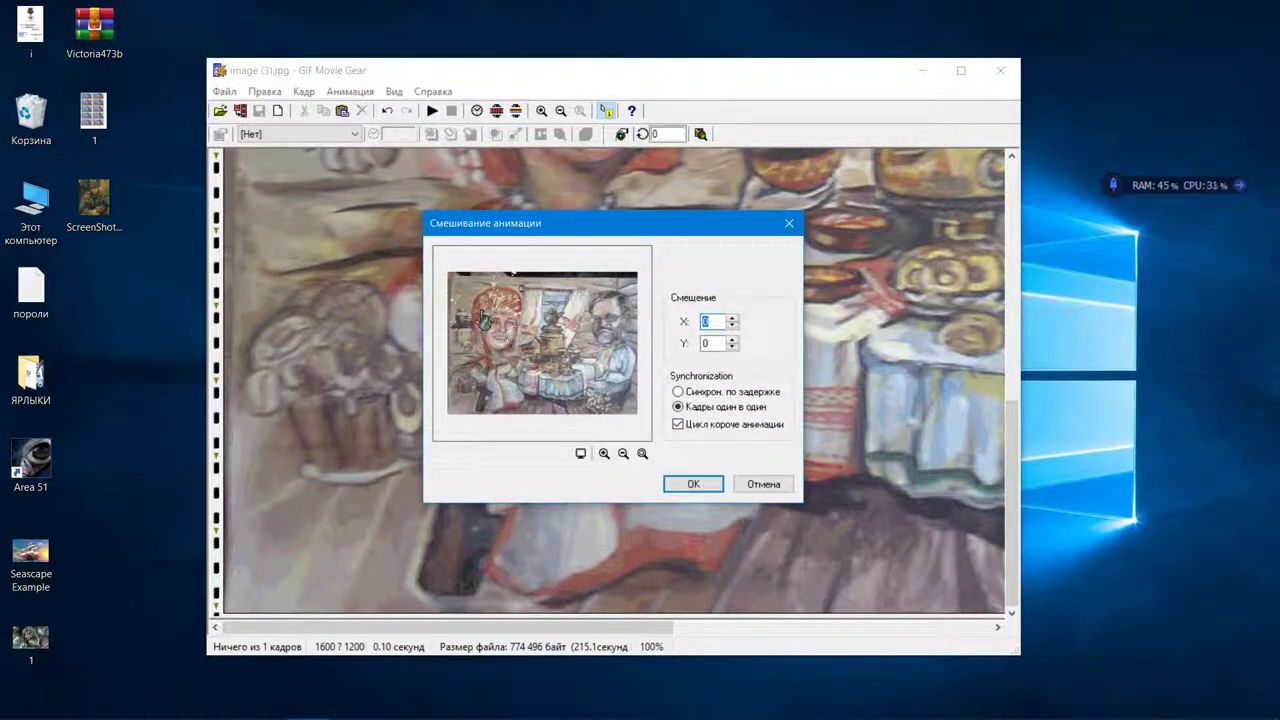
drag(527, 367, 556, 398)
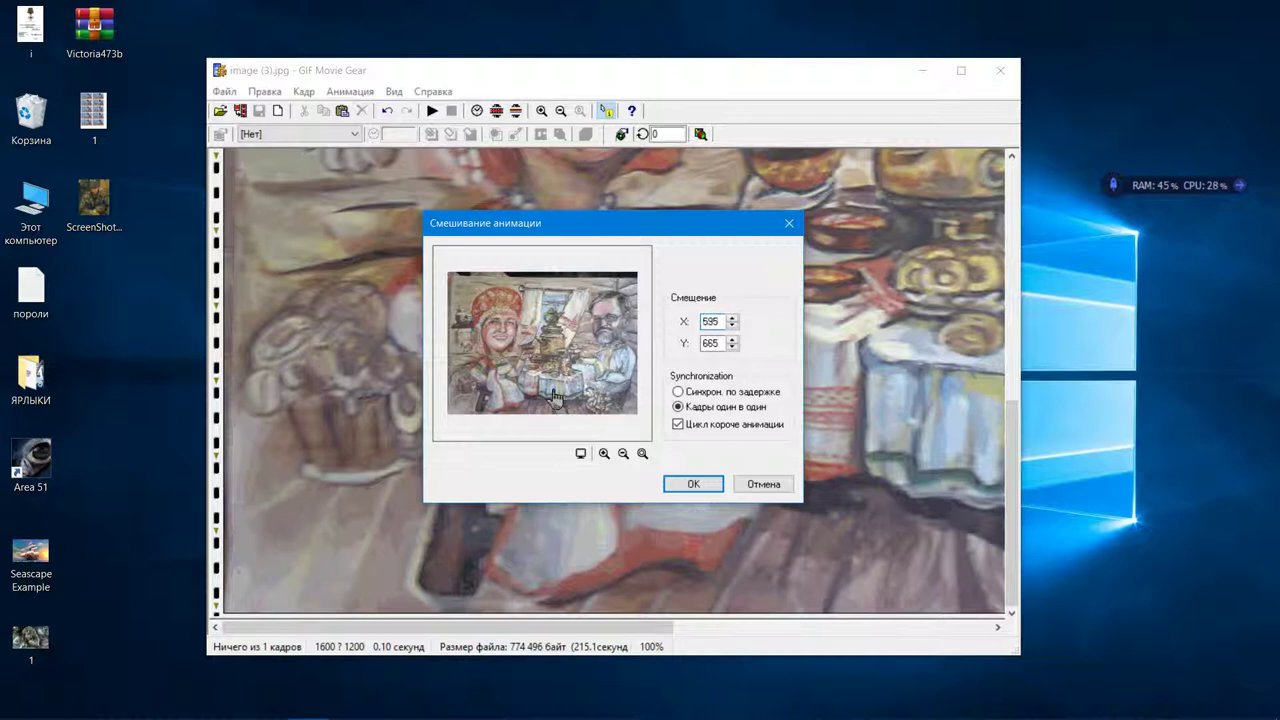
click(693, 484)
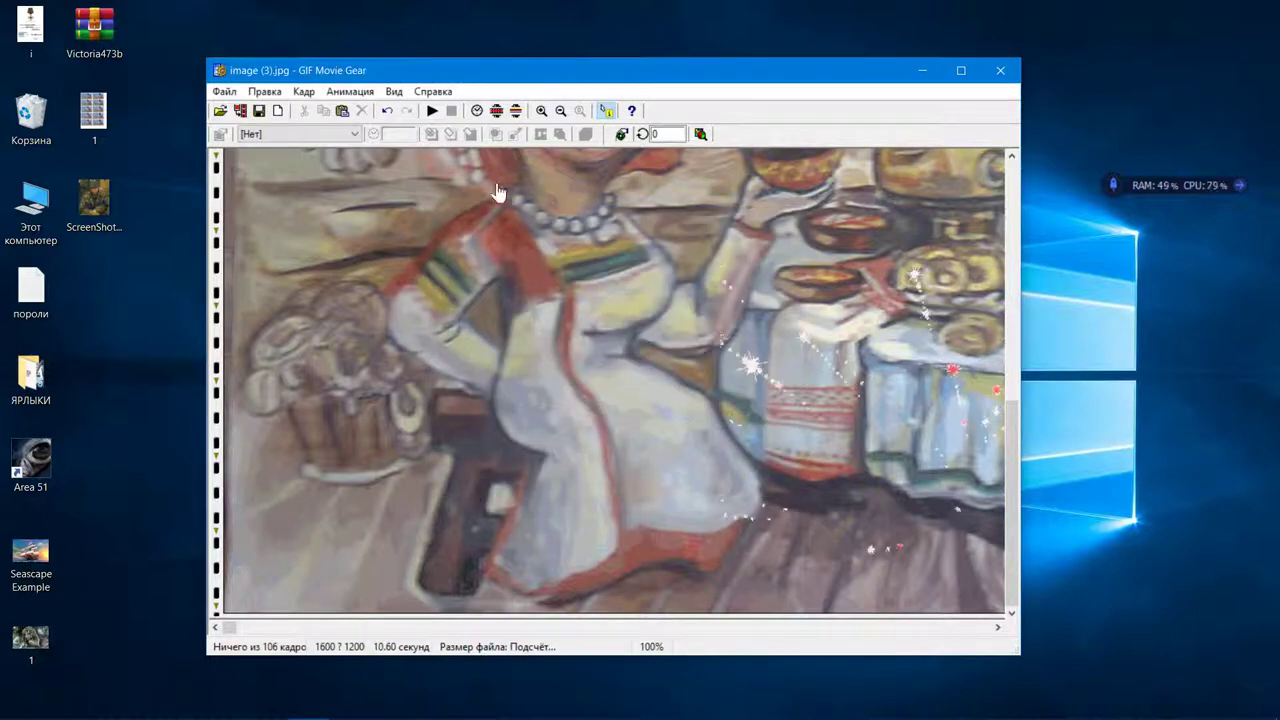
Play the mixed animation in the preview
click(432, 111)
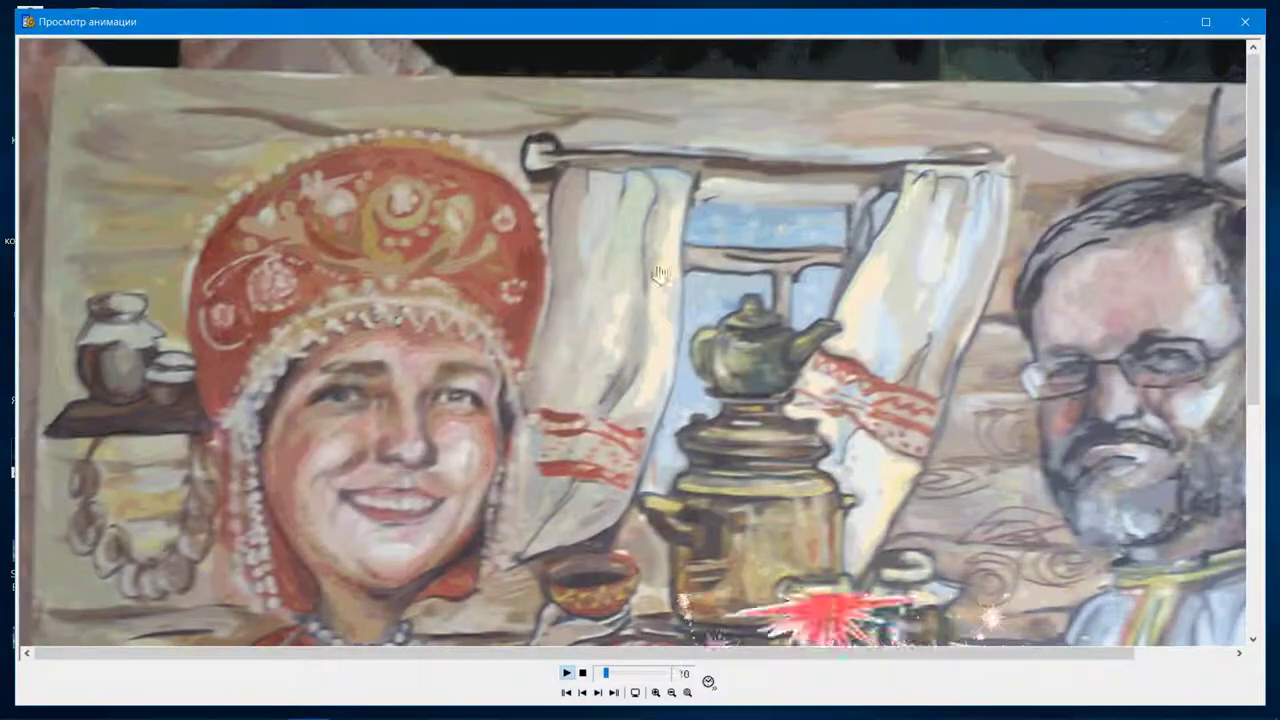
Check the fireworks over the lower part of the picture in the animation preview and close it
drag(1259, 176, 1266, 405)
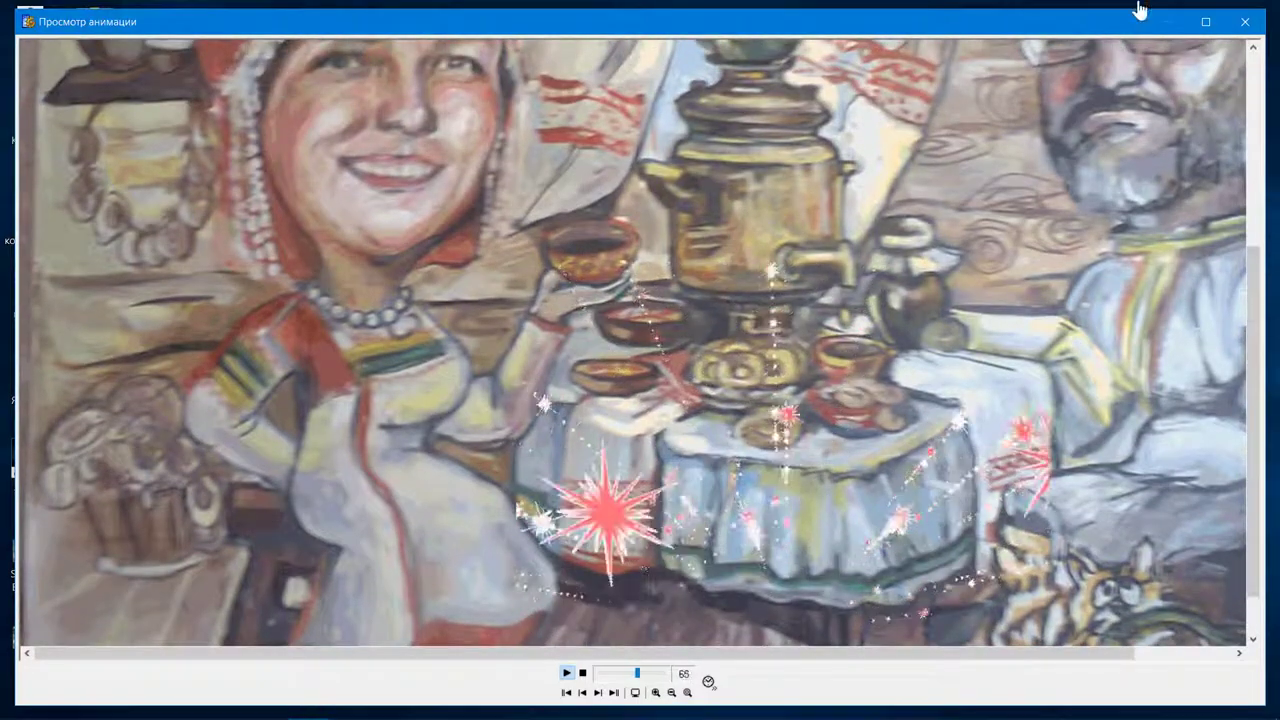
click(1245, 21)
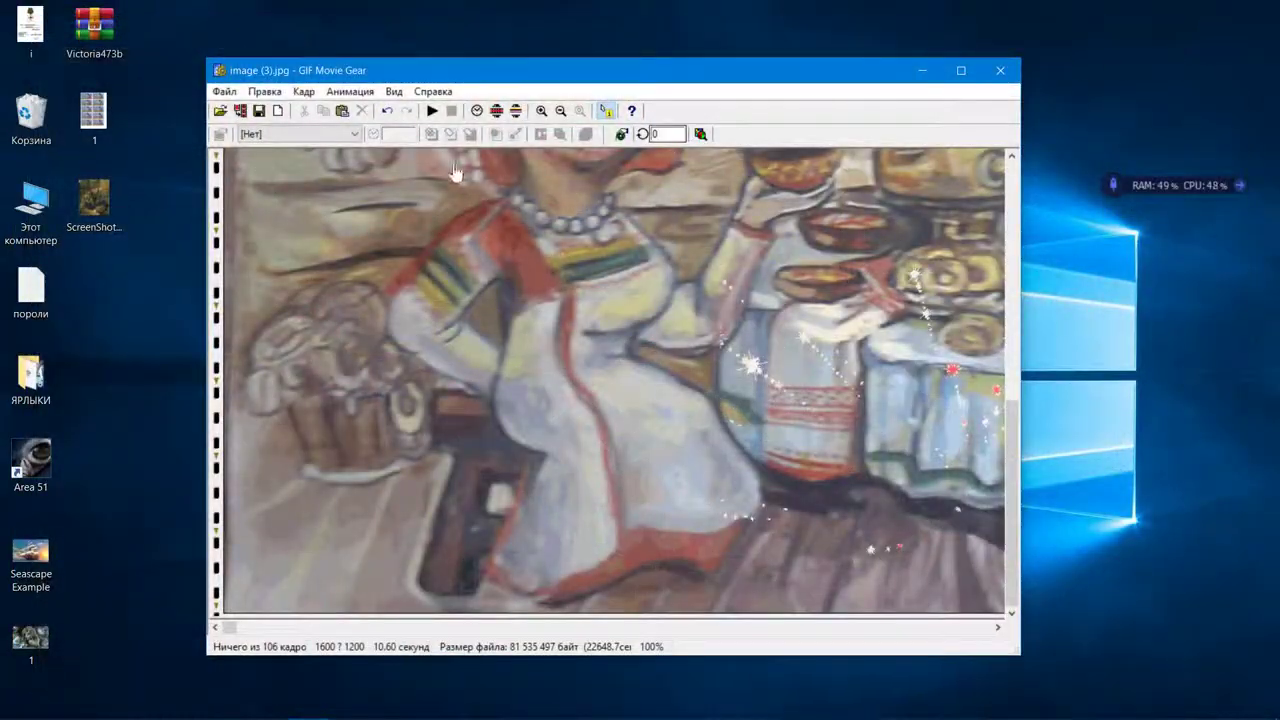
Start mixing the animation with a second one and browse the джиф folder for a suitable overlay
click(226, 92)
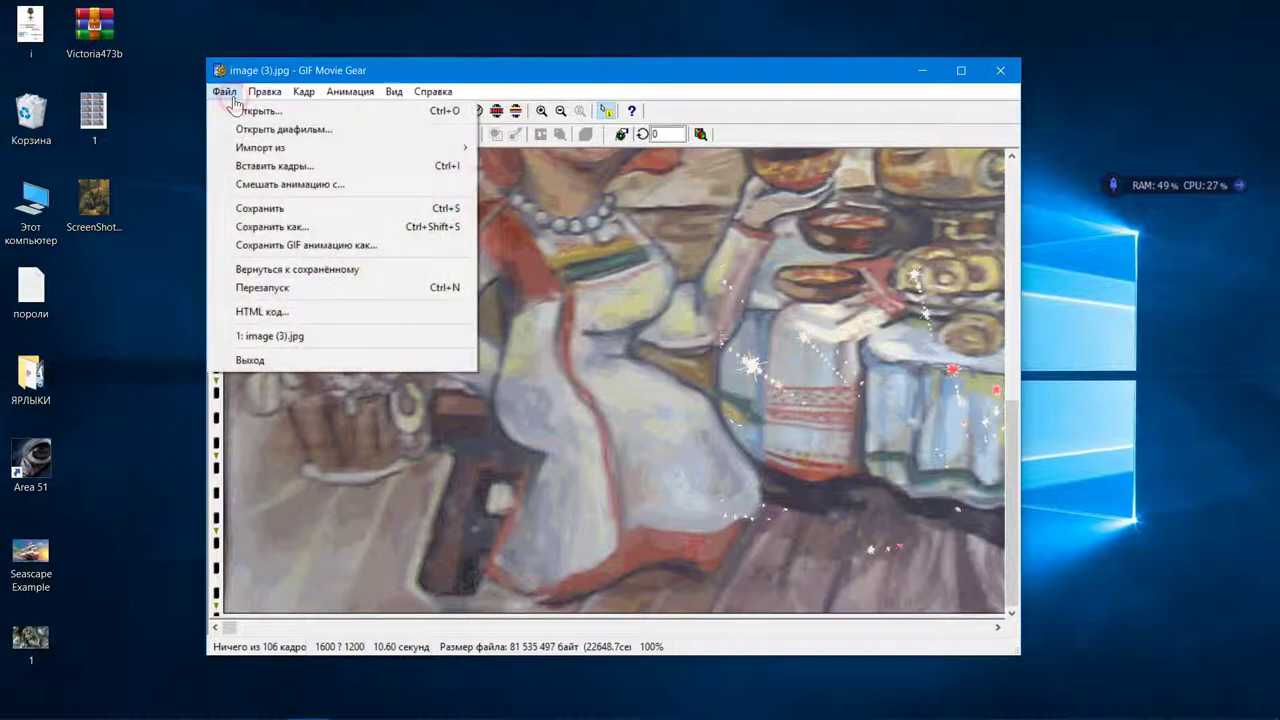
click(251, 185)
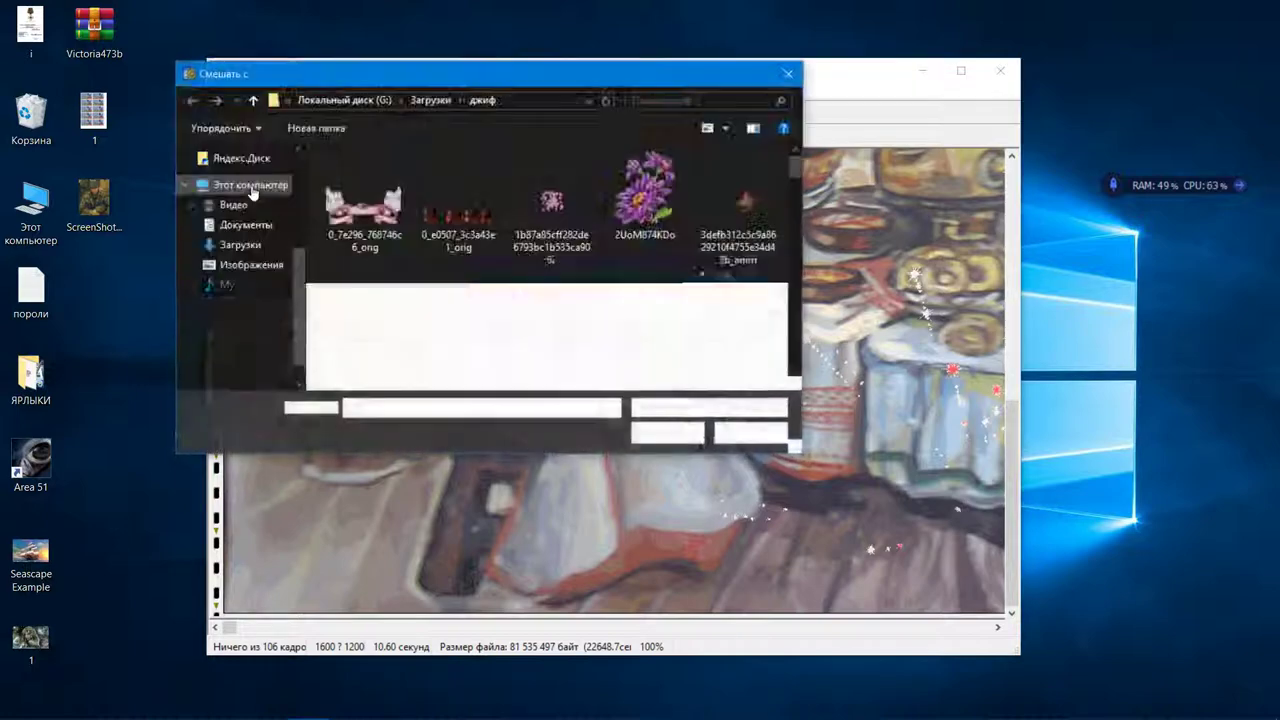
scroll(345, 220, down, 3)
scroll(345, 220, down, 8)
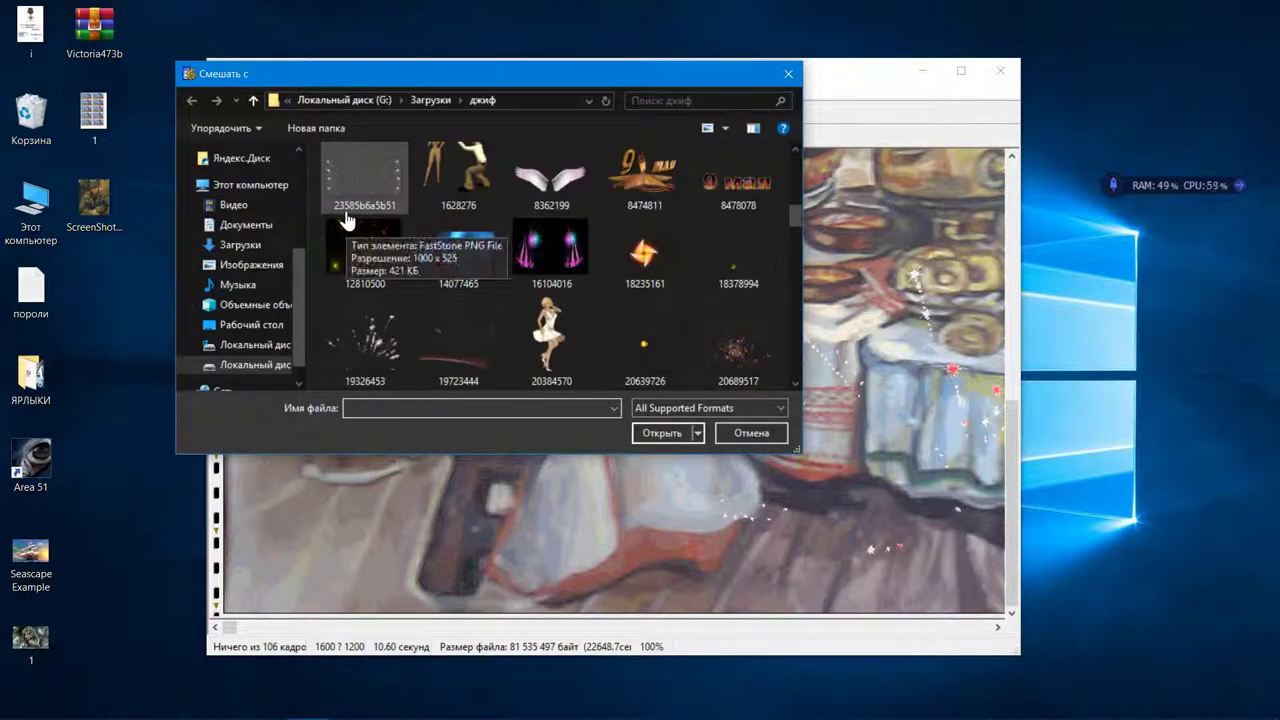
scroll(345, 220, down, 6)
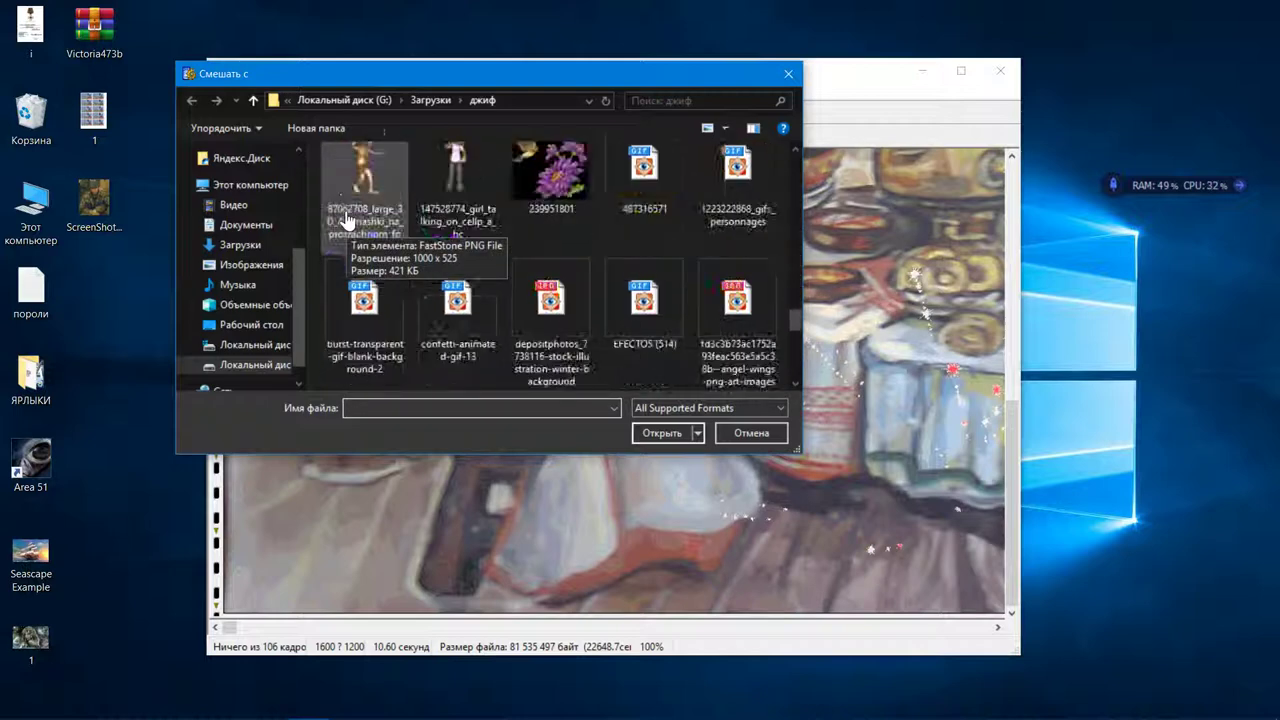
scroll(350, 205, up, 3)
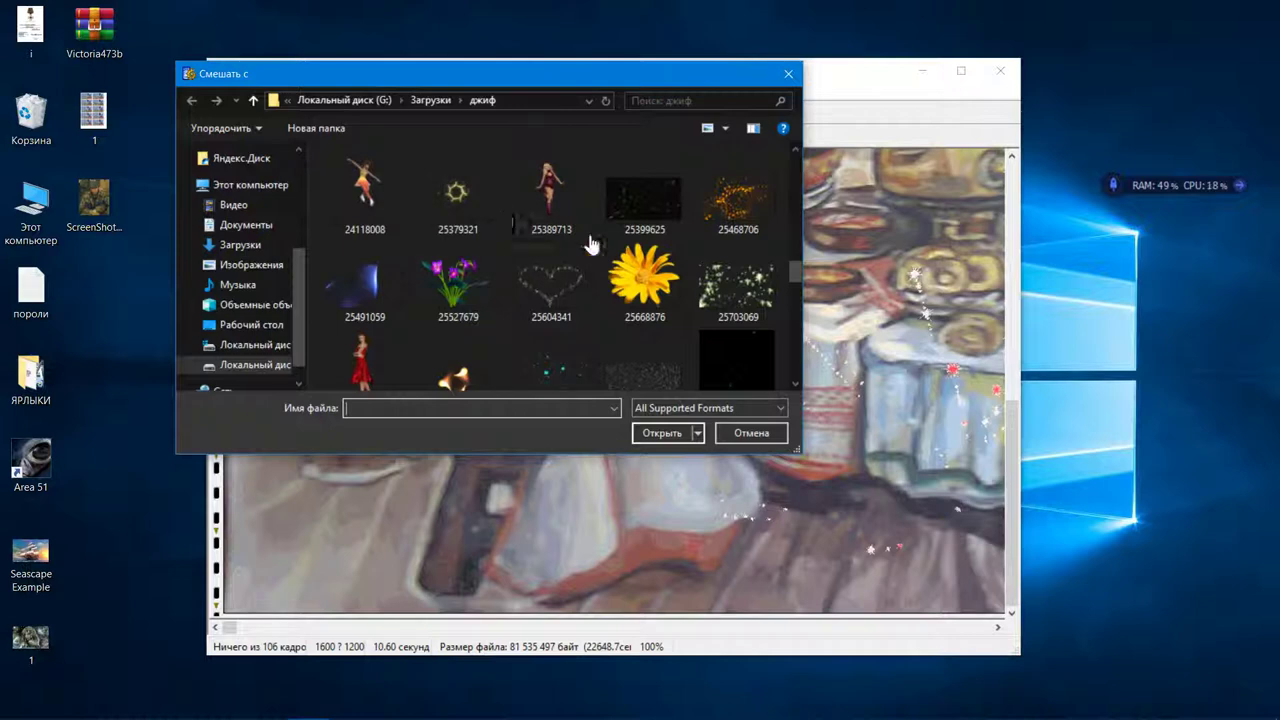
click(738, 286)
scroll(638, 345, down, 3)
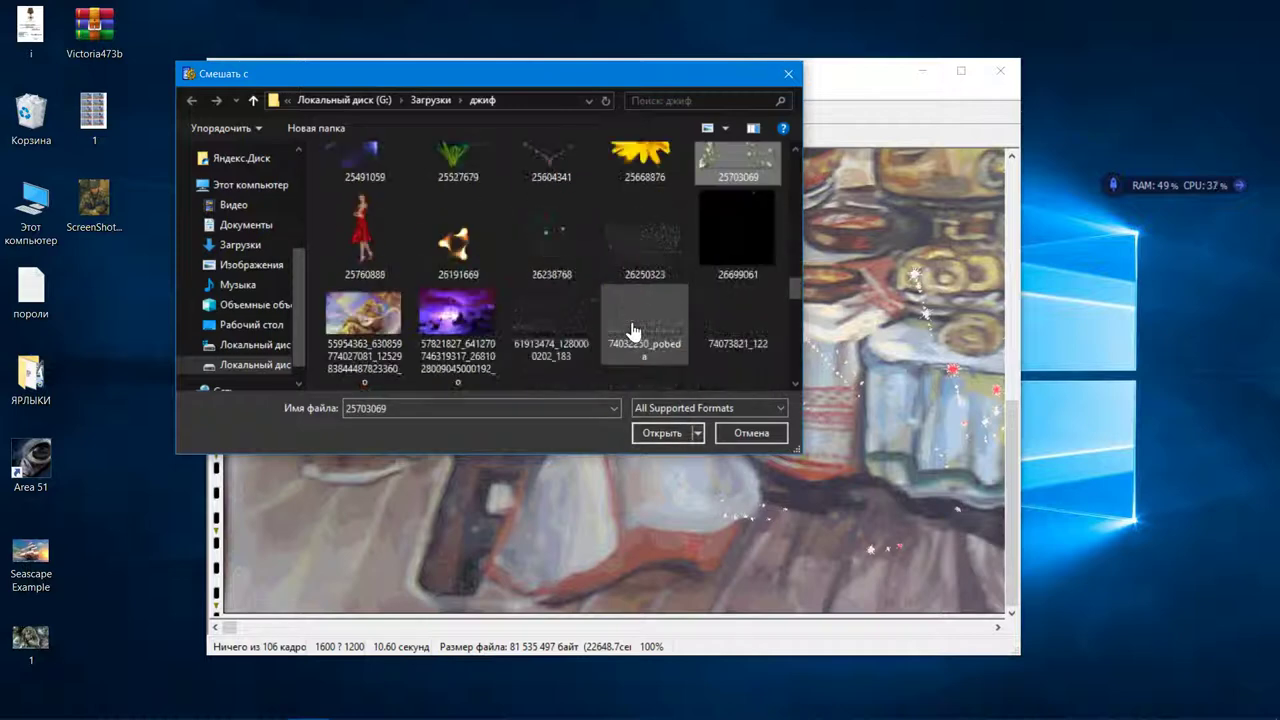
scroll(629, 281, down, 8)
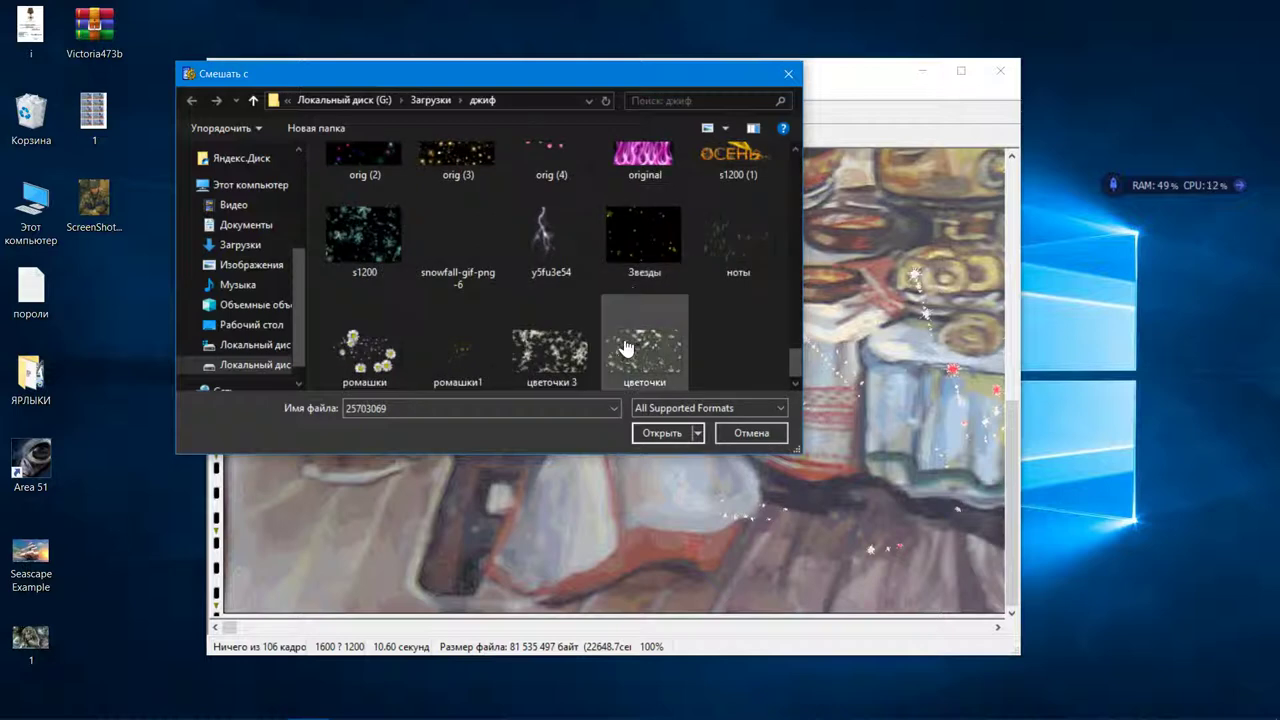
scroll(627, 348, up, 3)
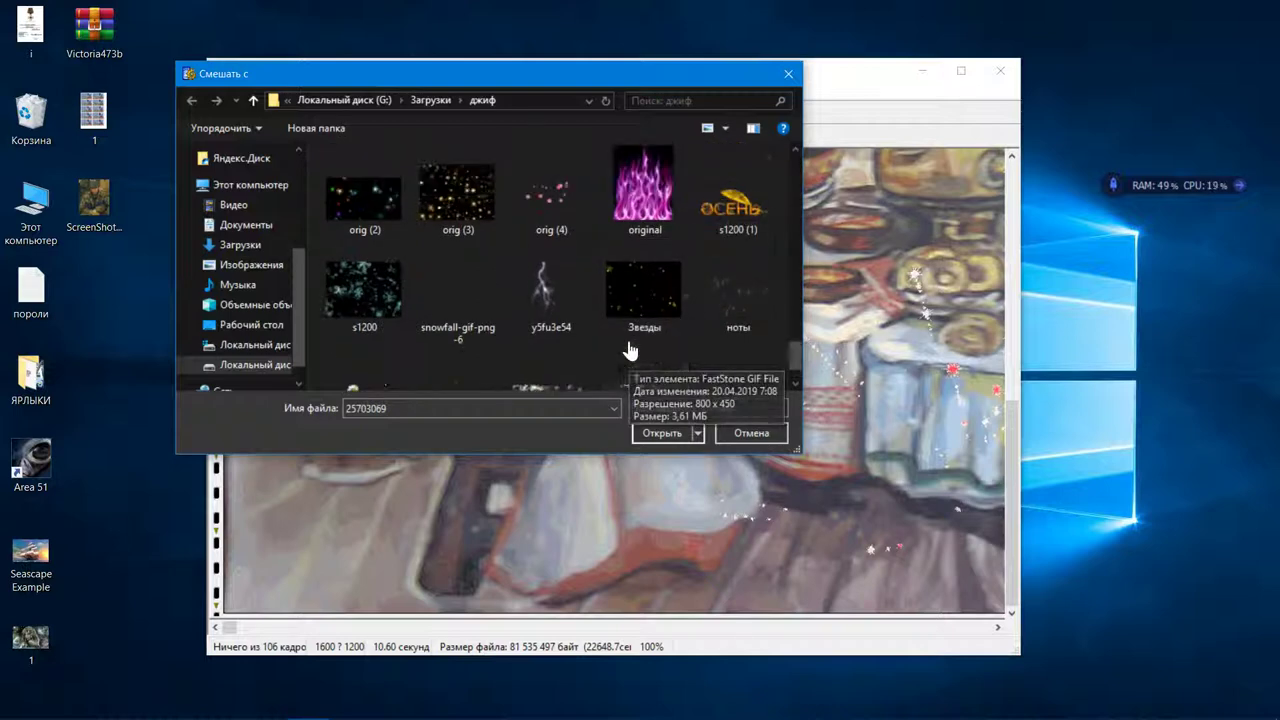
scroll(629, 348, up, 1)
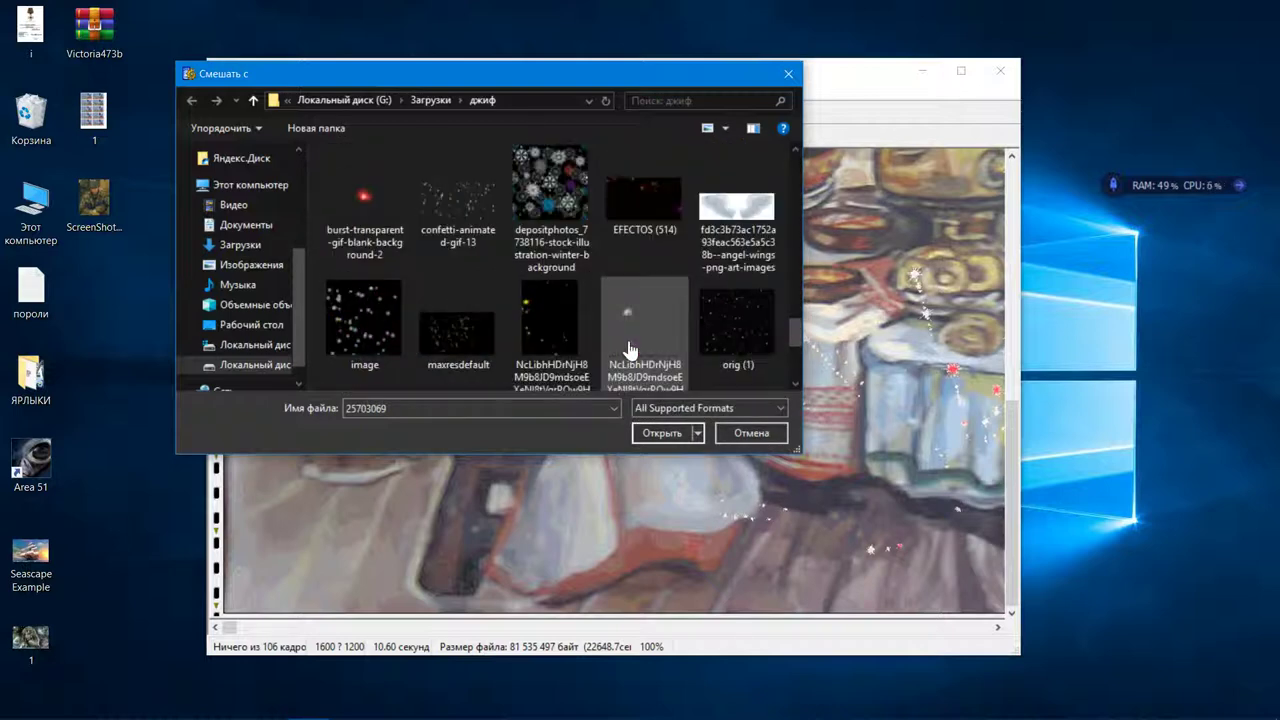
scroll(629, 348, down, 2)
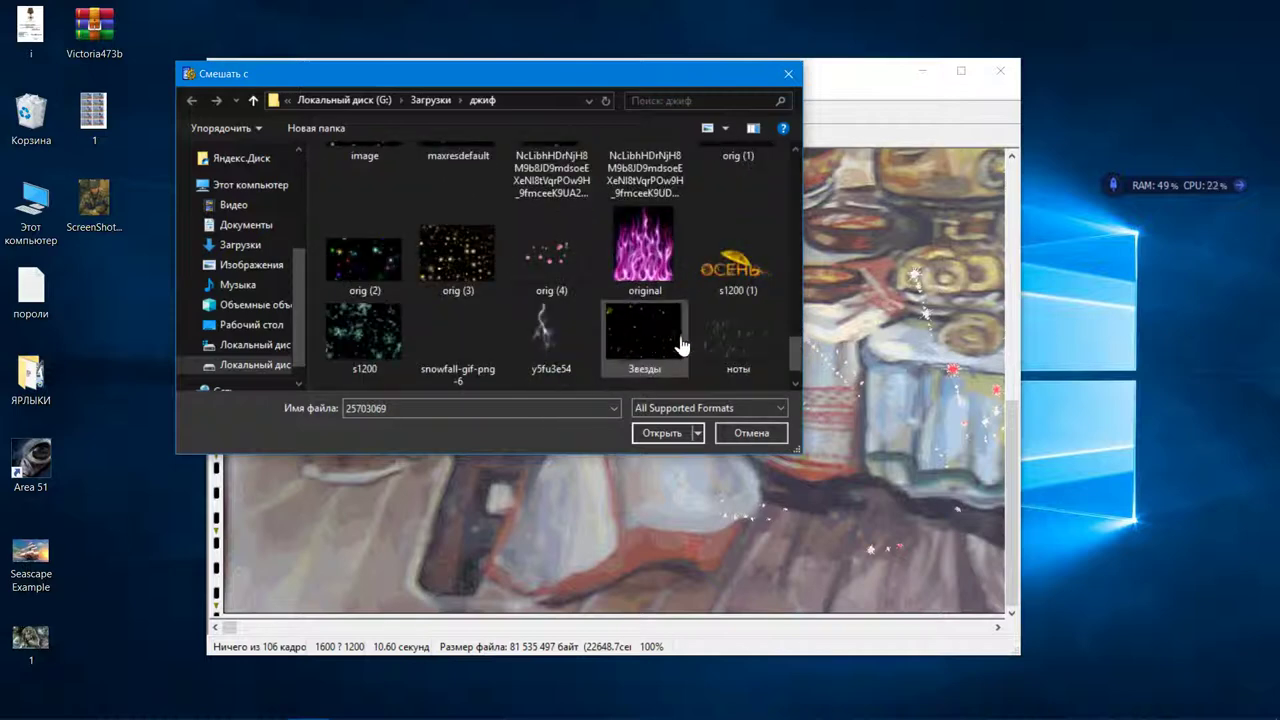
Mix in the ноты animation from the джиф folder, offset to X 595 and Y 168
click(714, 346)
click(686, 433)
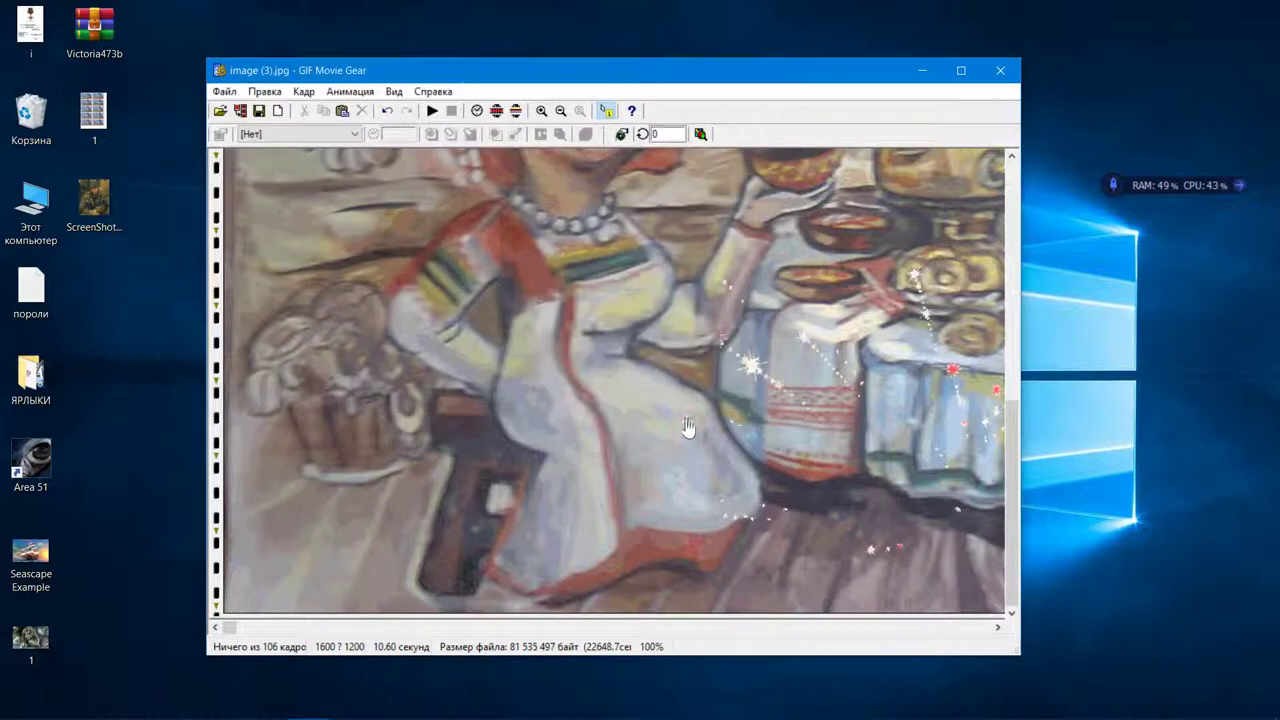
drag(478, 302, 534, 331)
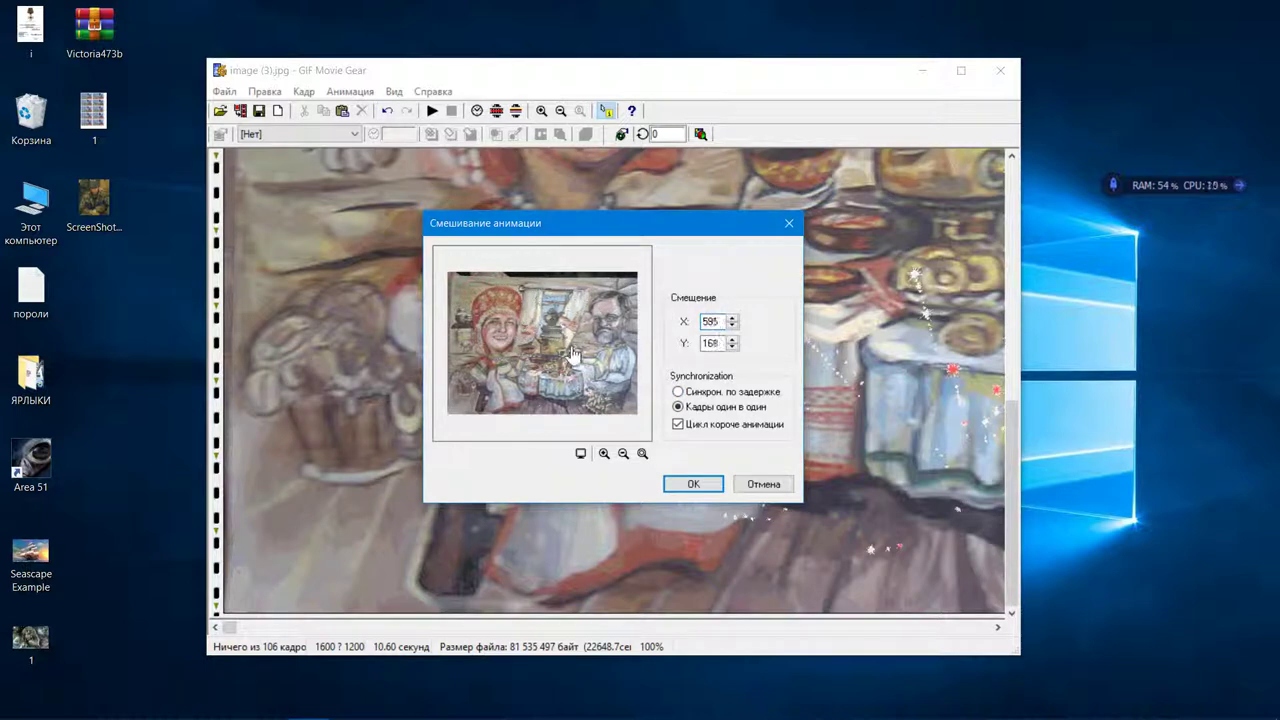
click(686, 484)
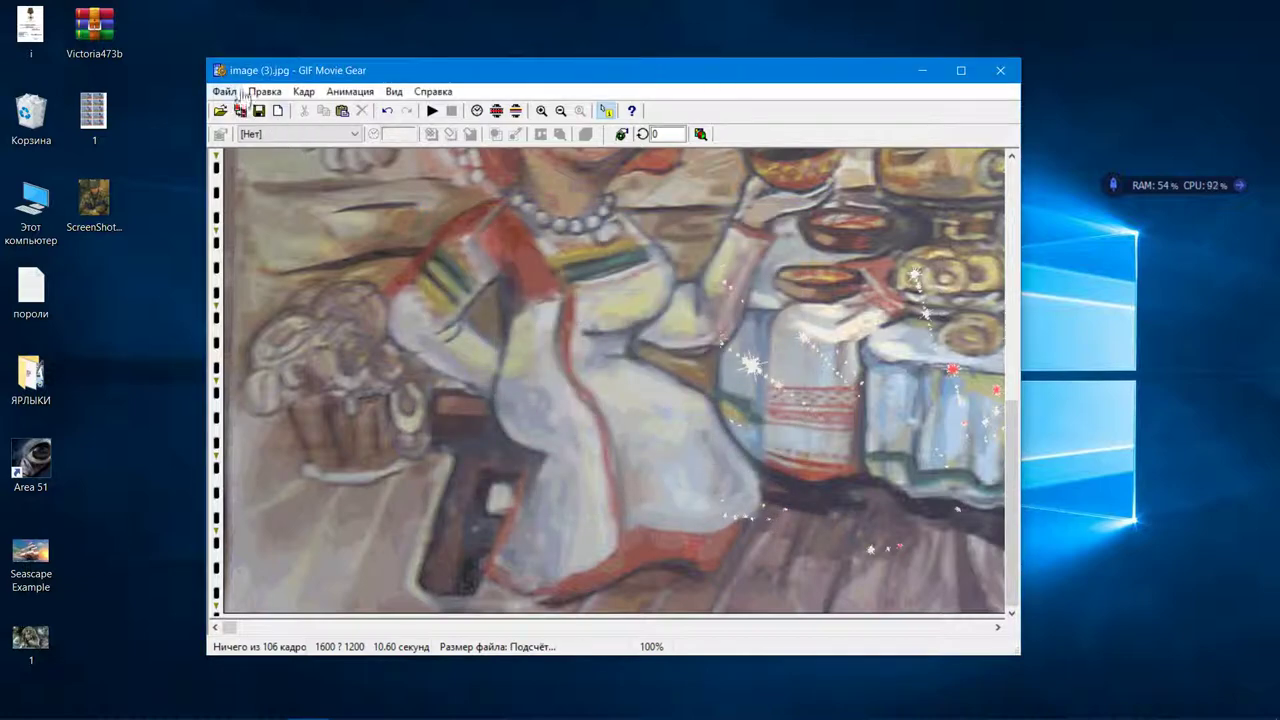
Play the animation with the added notes in the preview and close it
click(432, 110)
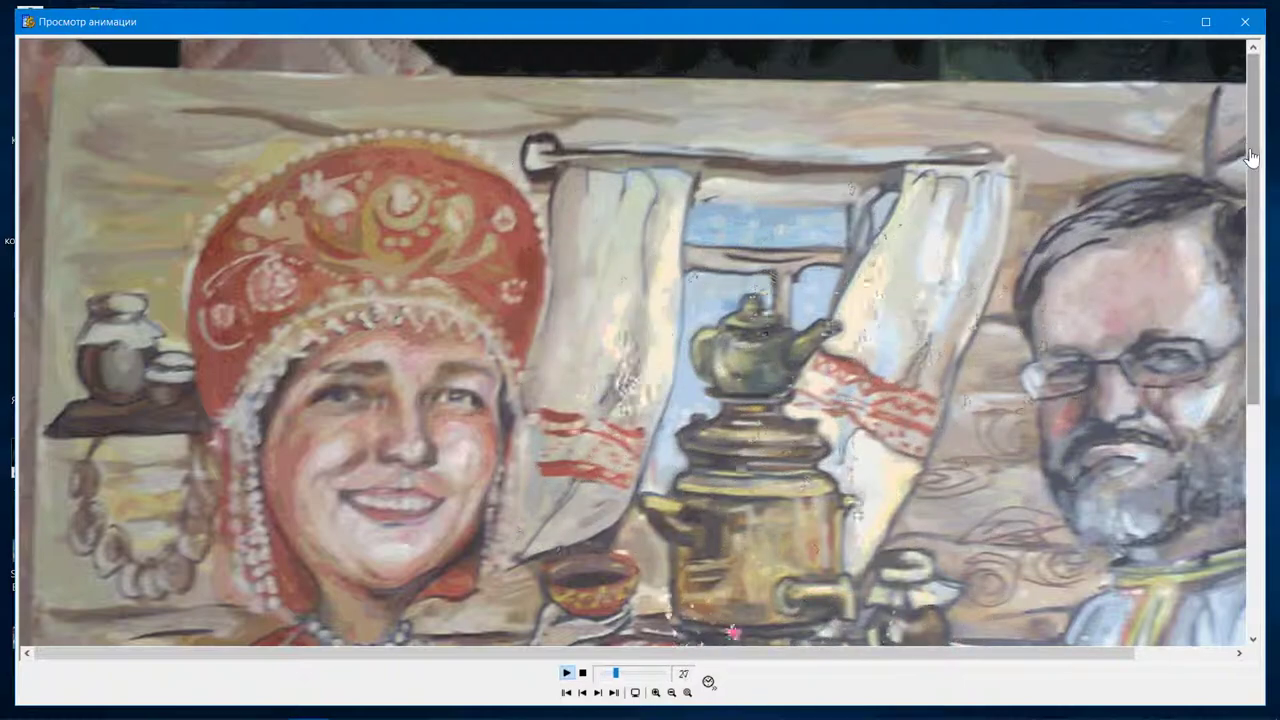
mouse_move(1251, 157)
mouse_down()
mouse_move(1260, 284)
mouse_move(1263, 143)
mouse_up()
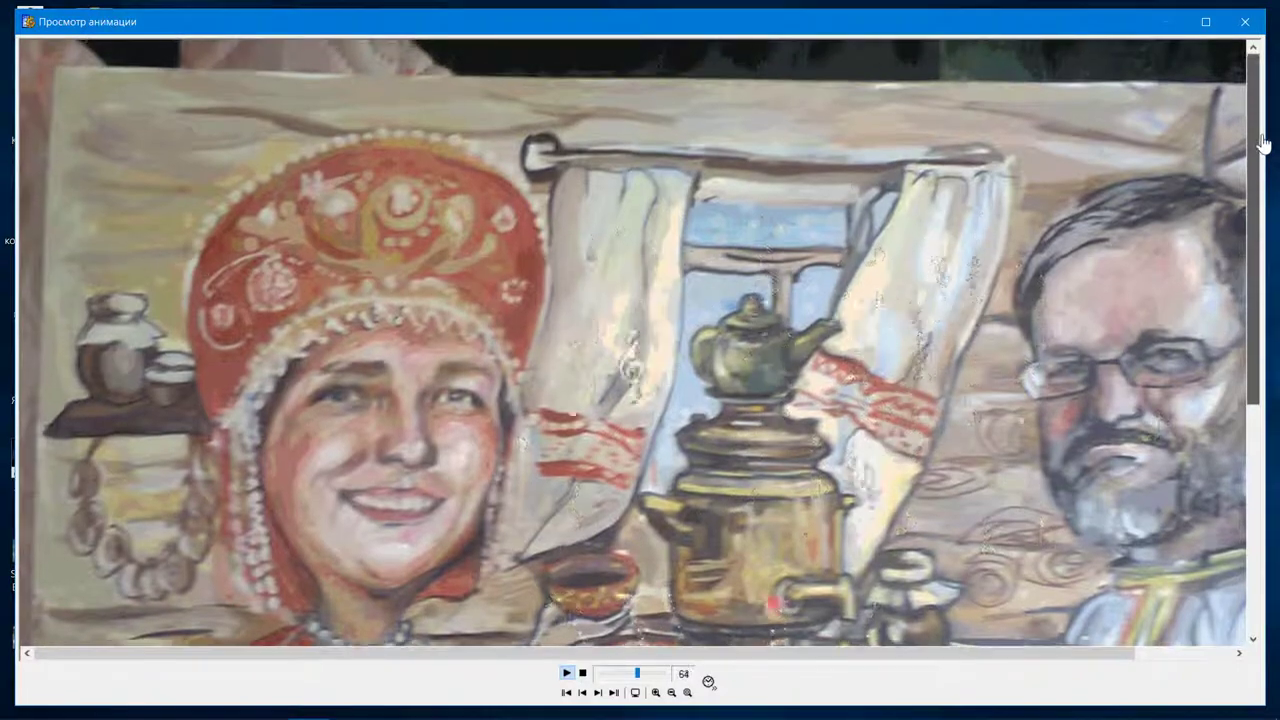
click(1245, 21)
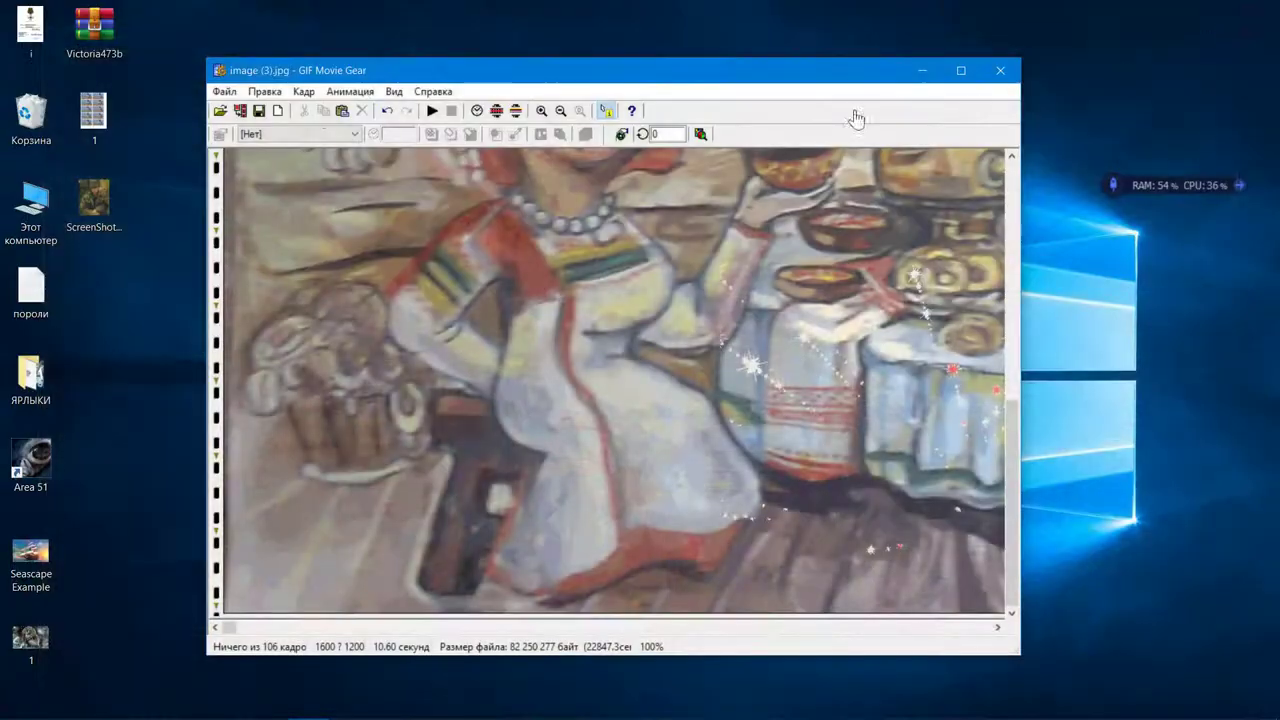
Save the result to the desktop as a GIF animation named "image (3)", with the save mode Анимация
click(221, 92)
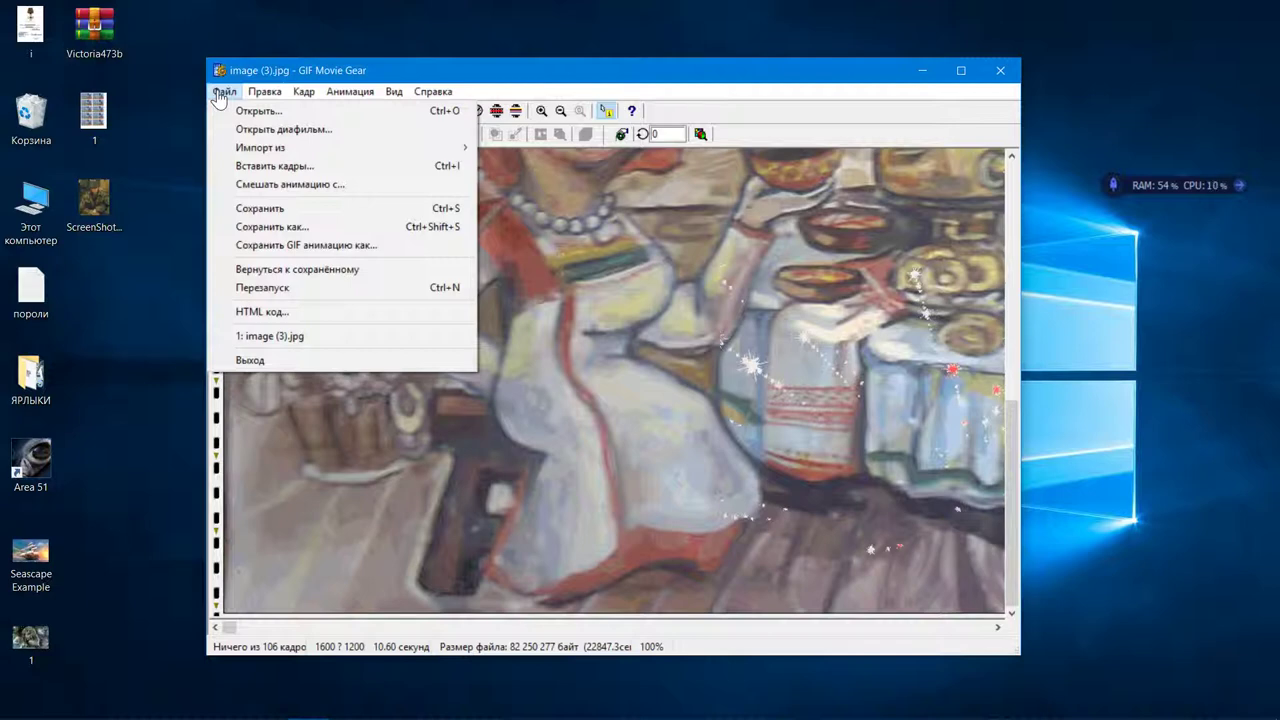
click(272, 245)
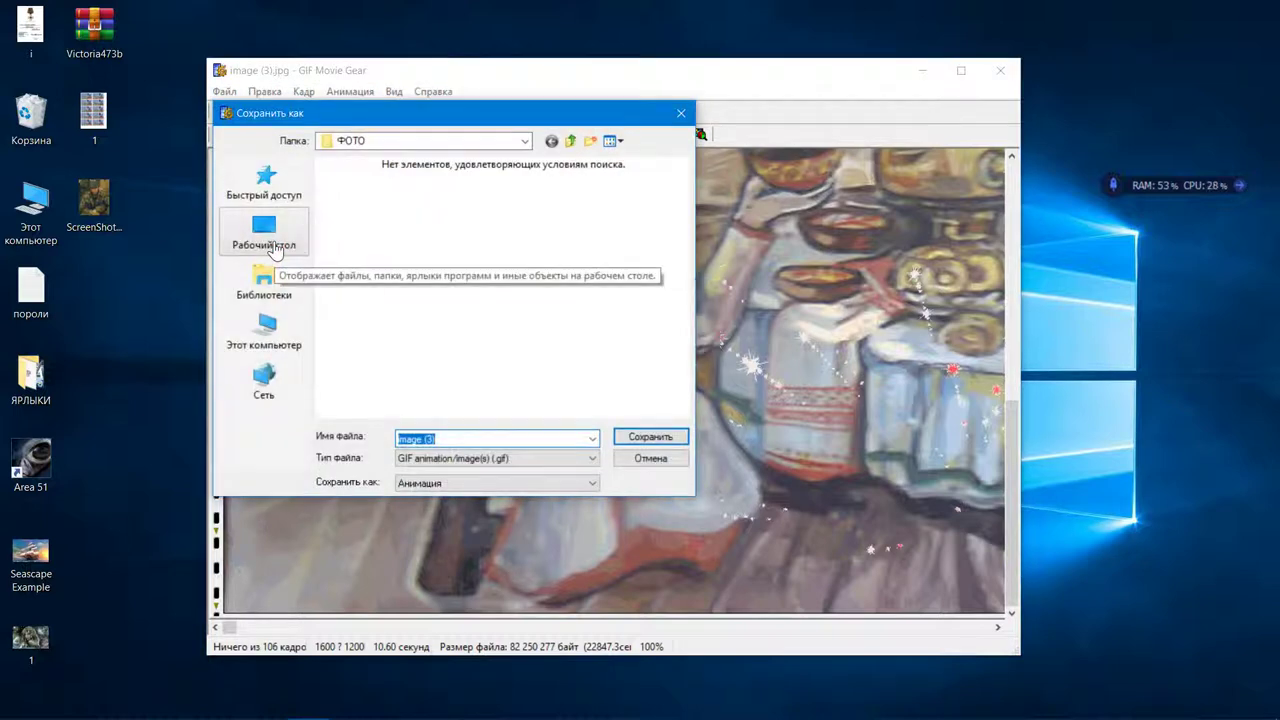
click(268, 325)
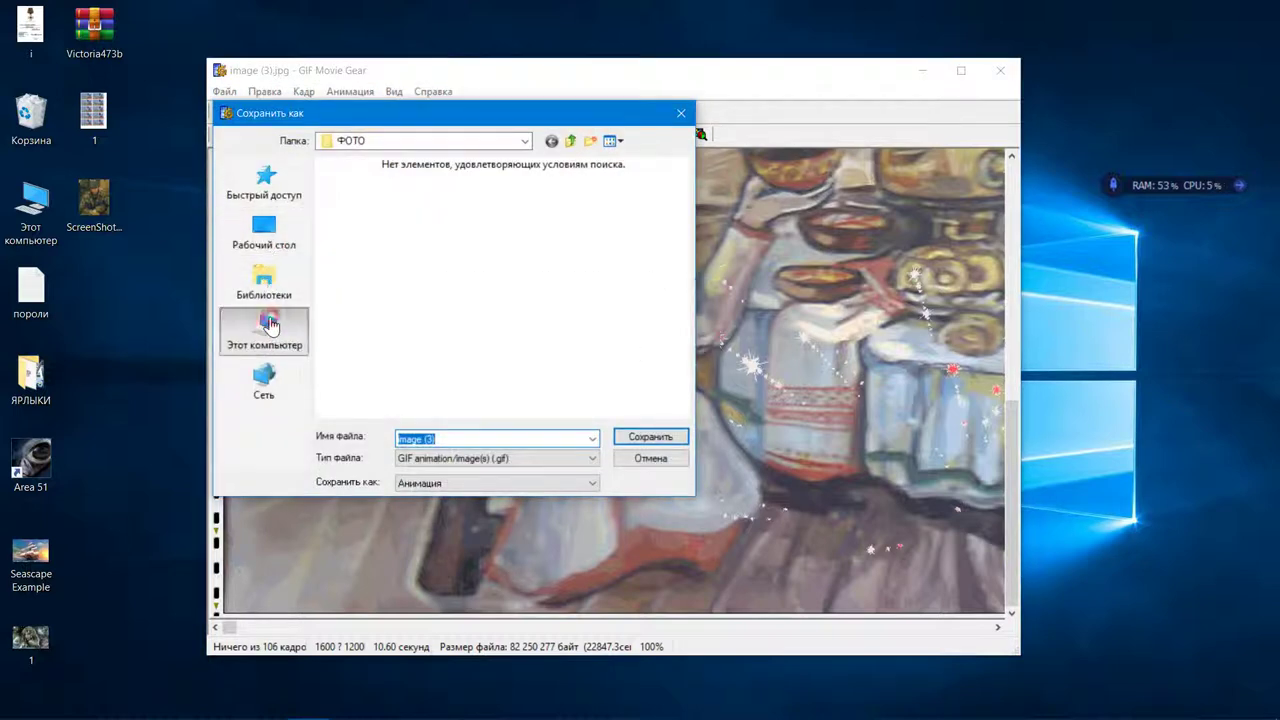
click(270, 232)
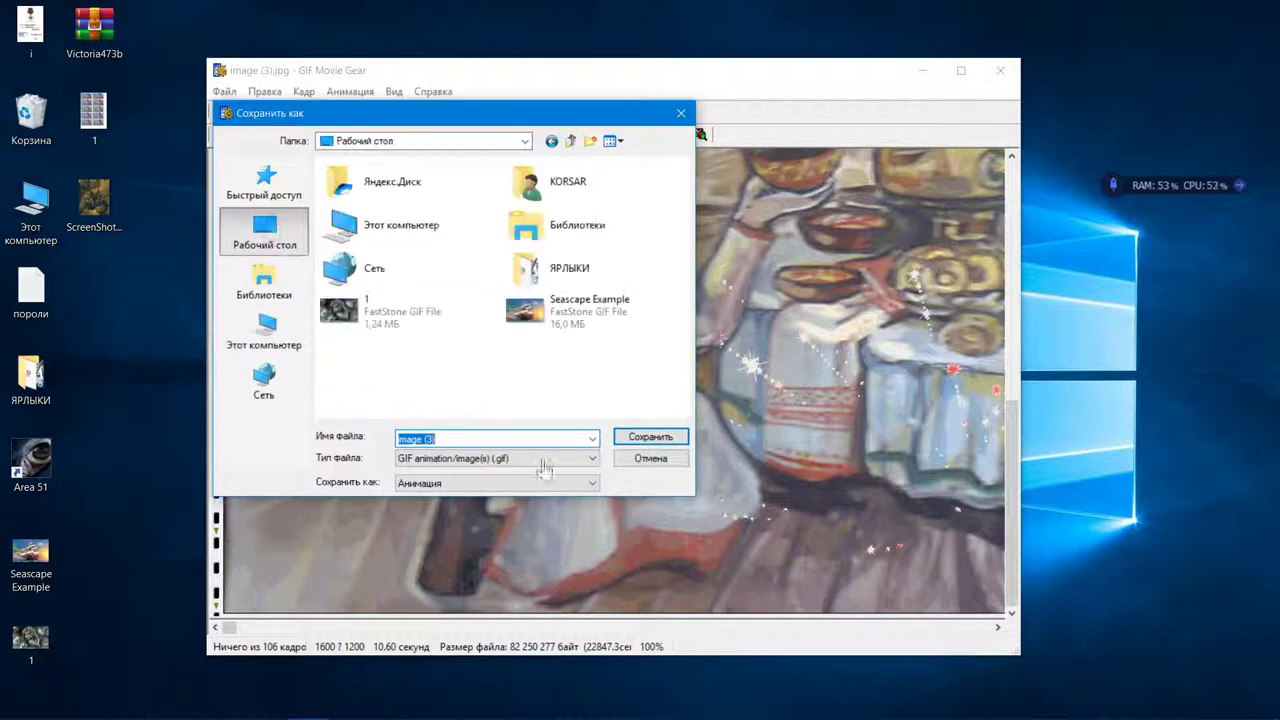
click(592, 439)
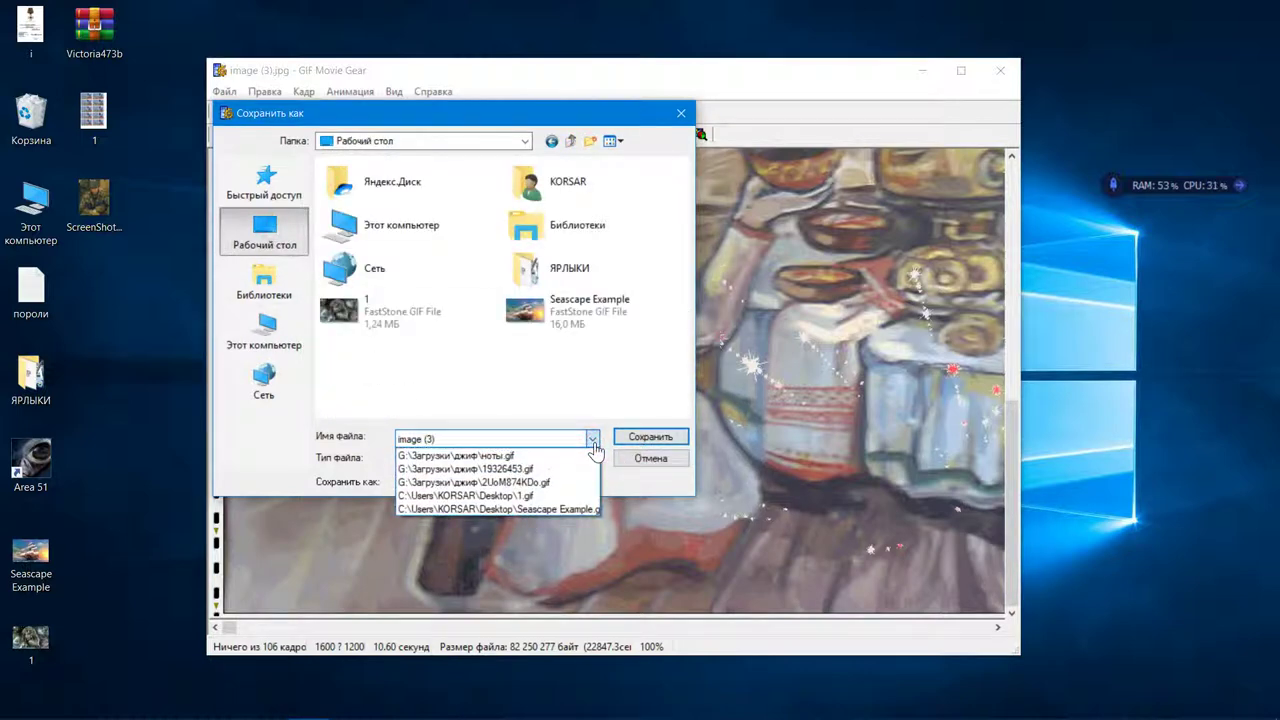
click(593, 445)
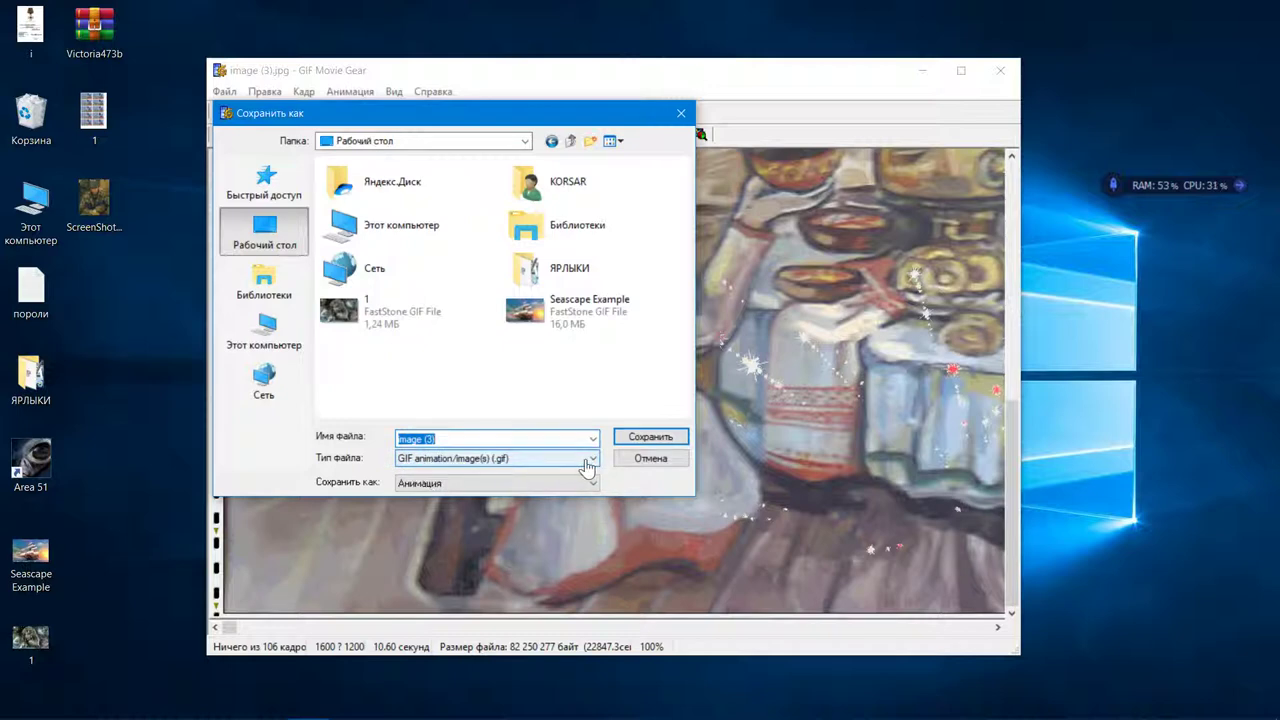
click(586, 462)
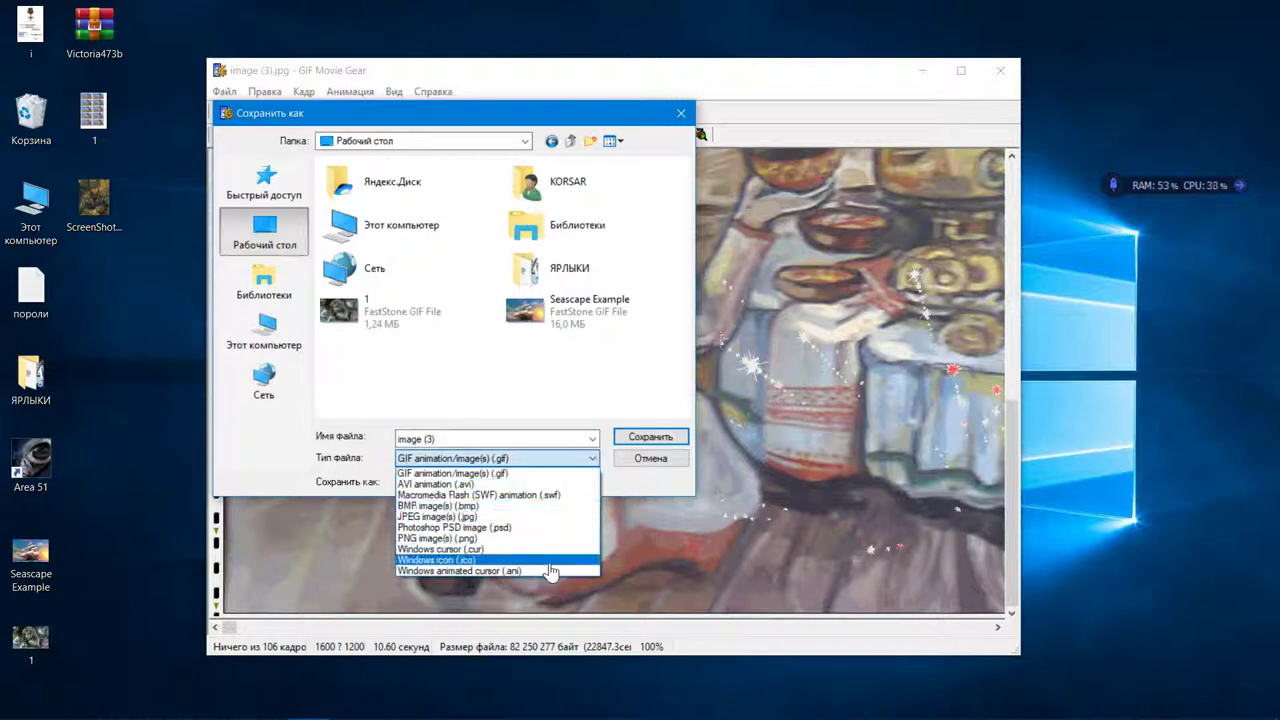
click(588, 456)
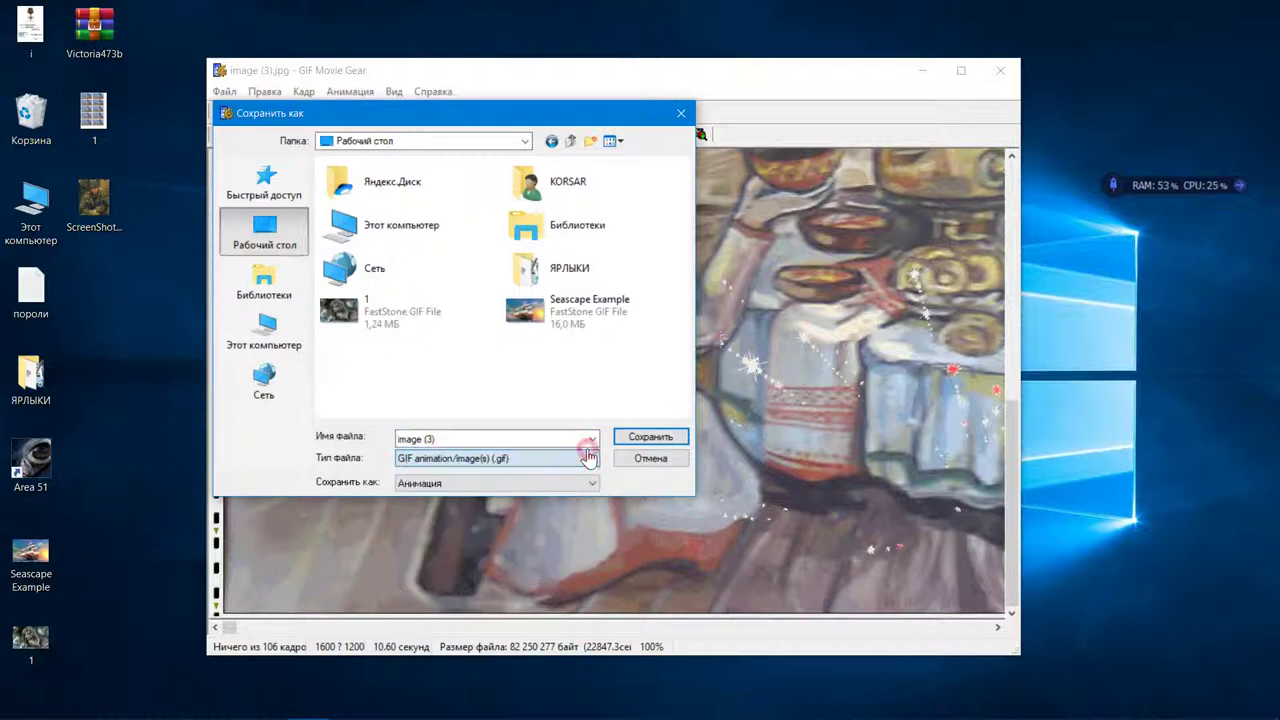
click(594, 487)
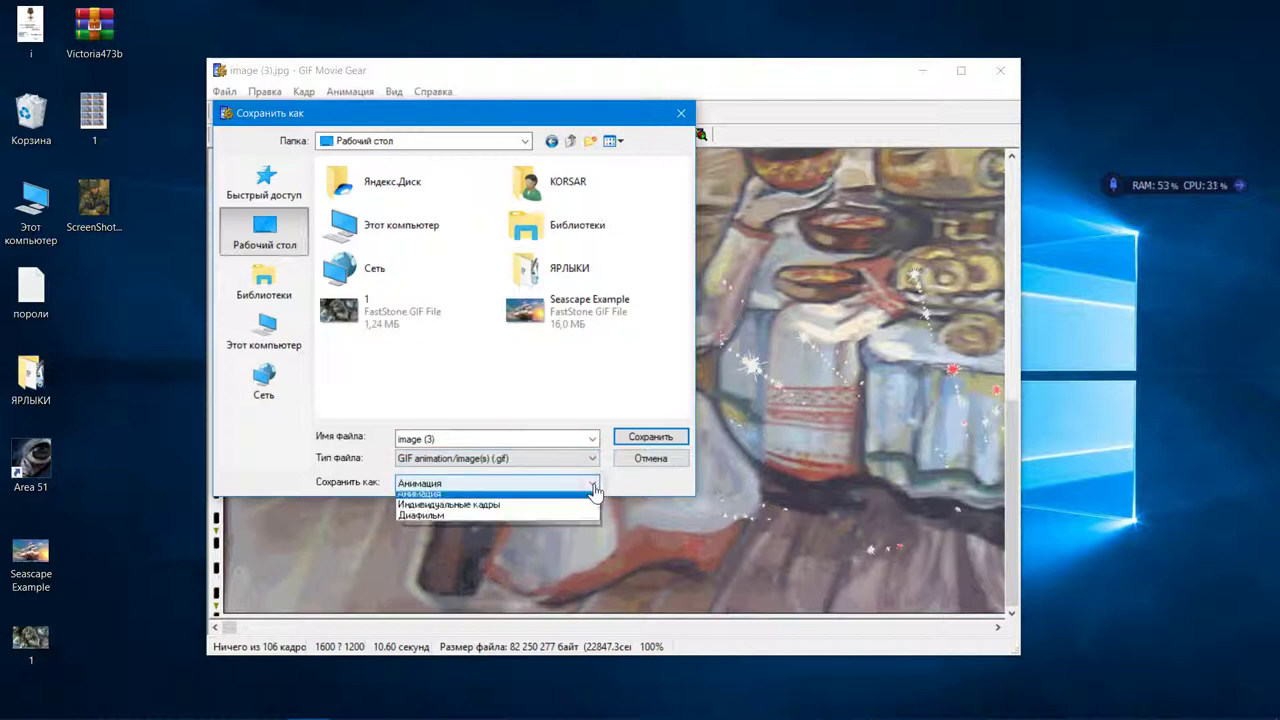
click(594, 492)
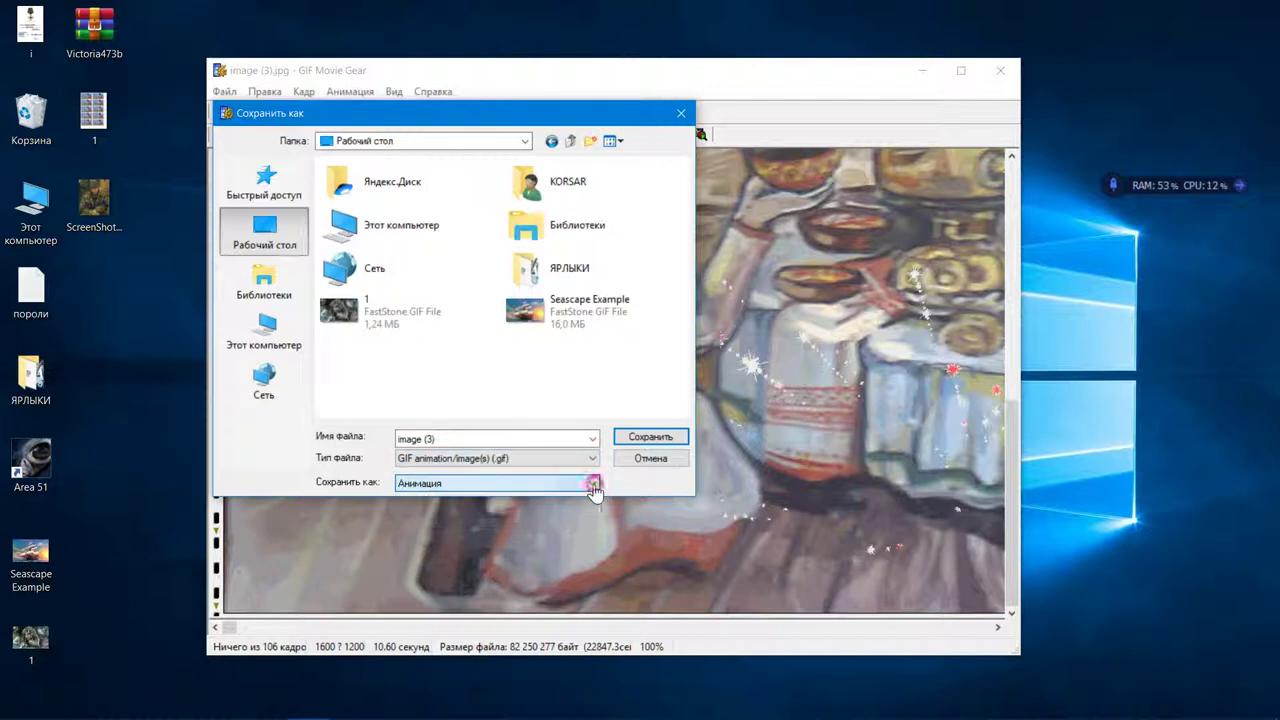
click(636, 438)
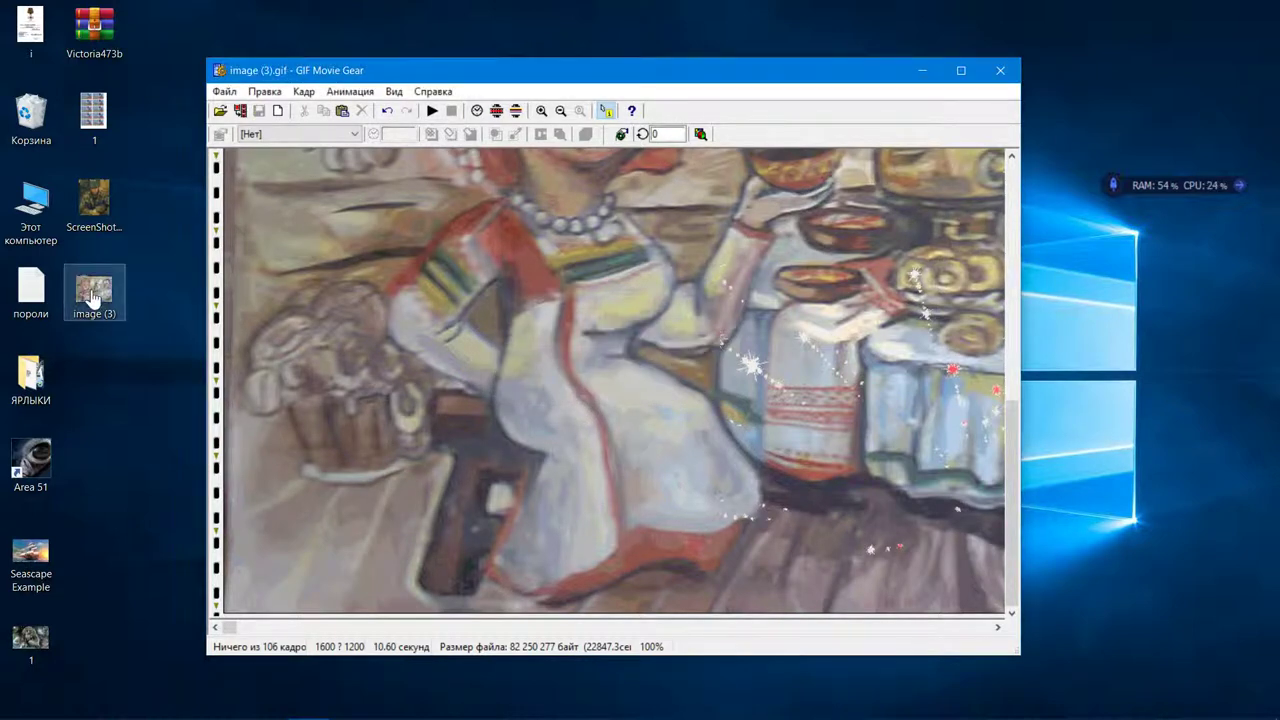
Open the saved "image (3)" GIF from the desktop in the Yandex browser
click(93, 298)
mouse_move(92, 297)
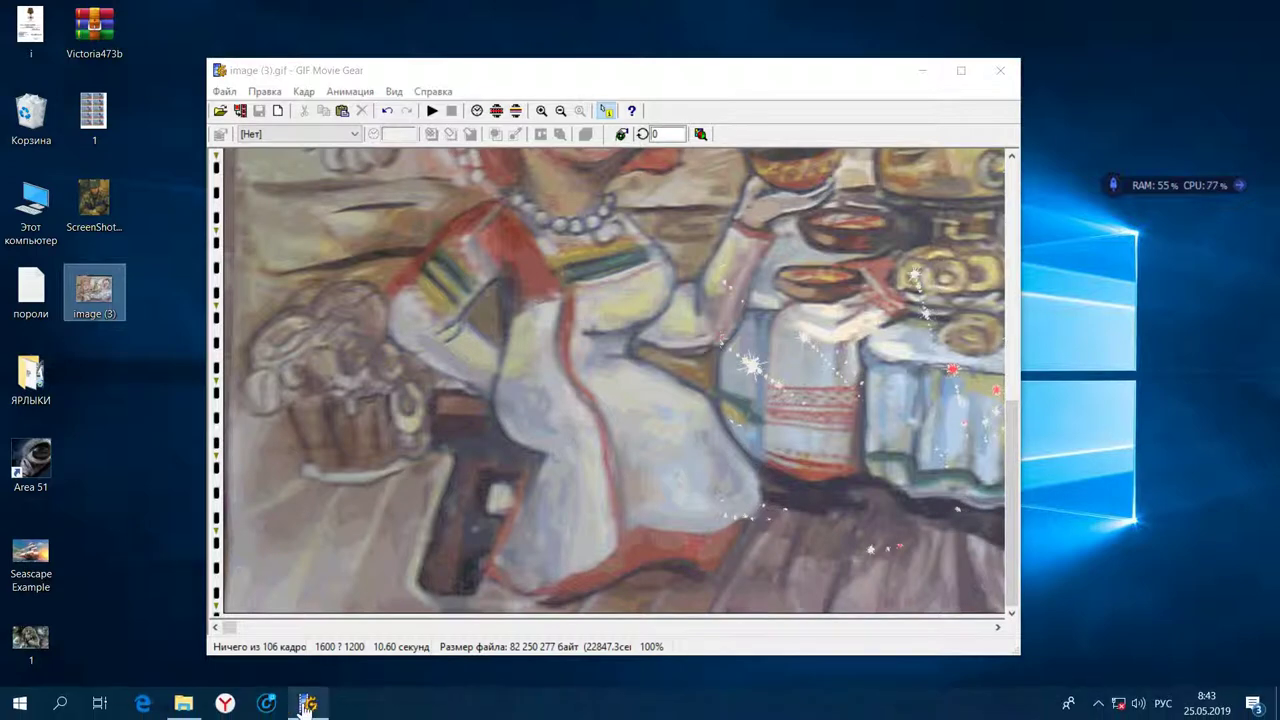
mouse_move(307, 705)
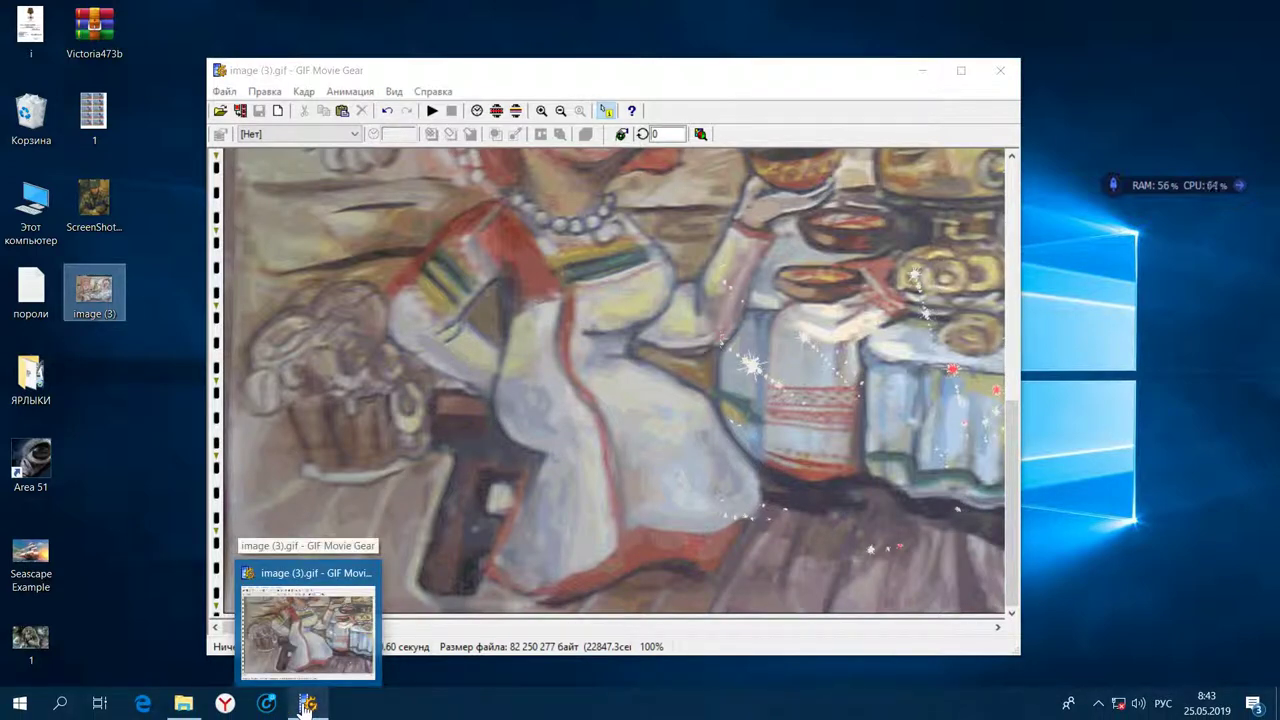
click(101, 313)
right_click(101, 313)
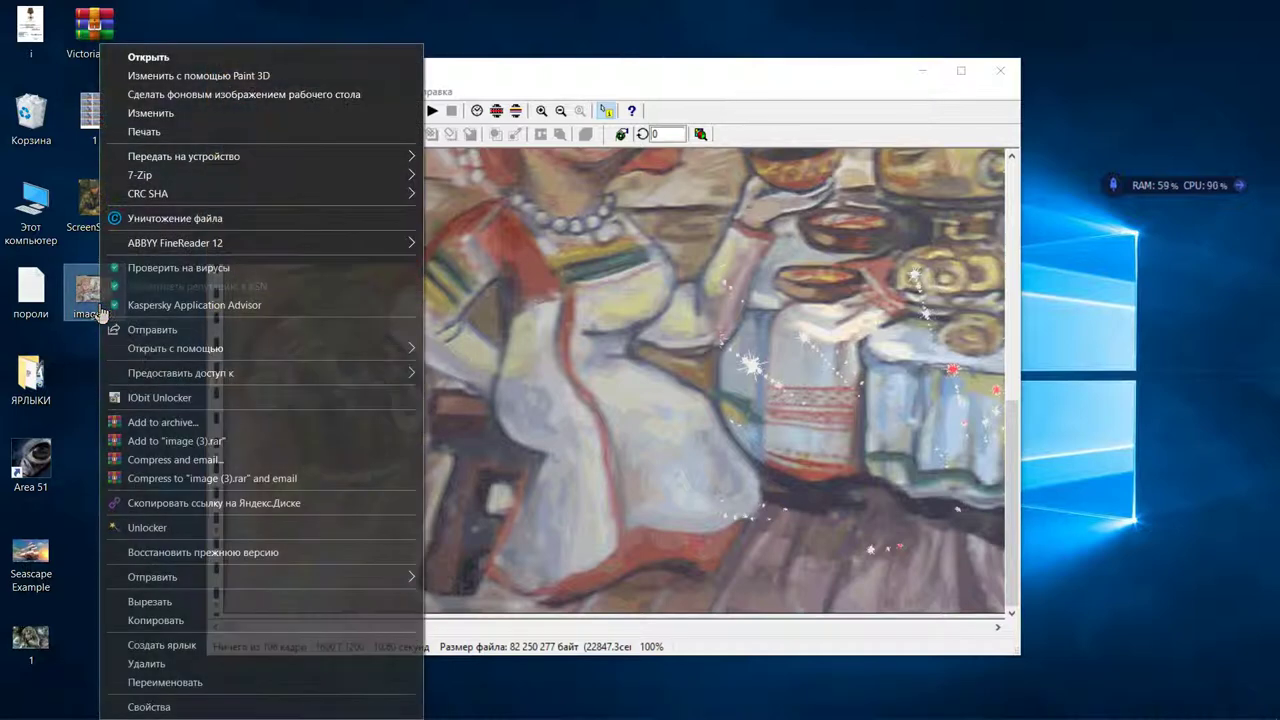
mouse_move(255, 350)
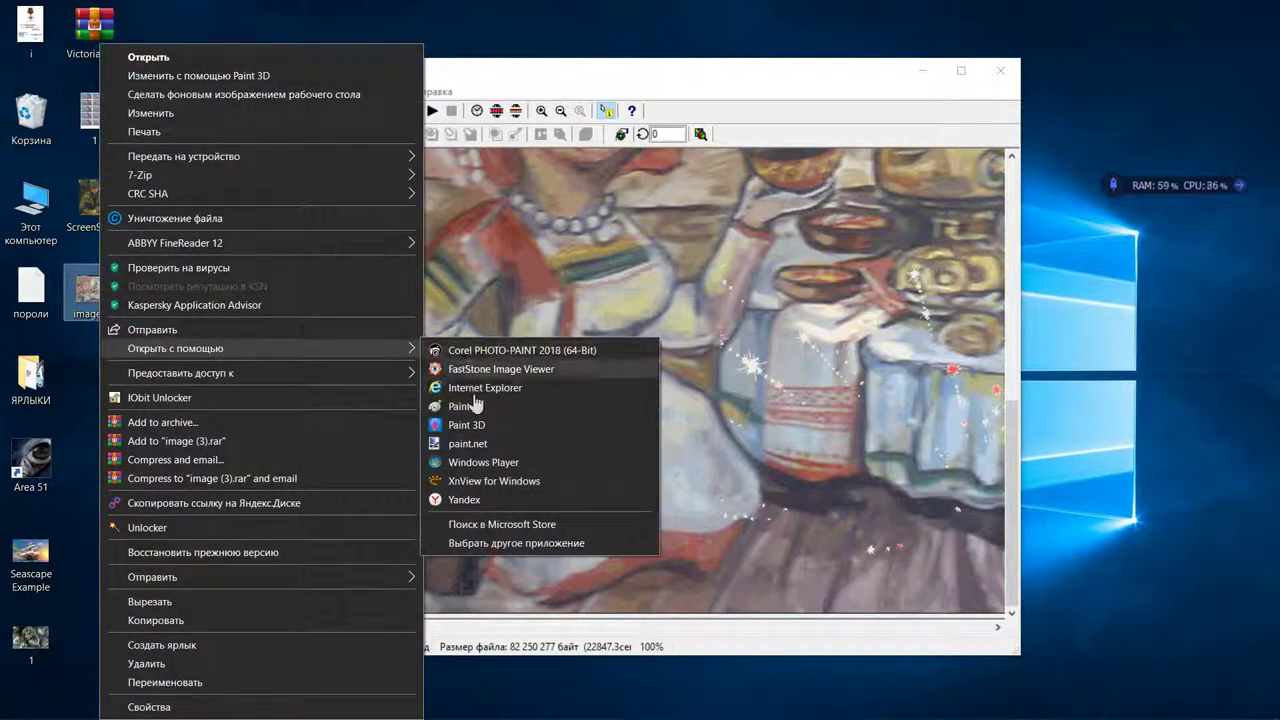
click(492, 502)
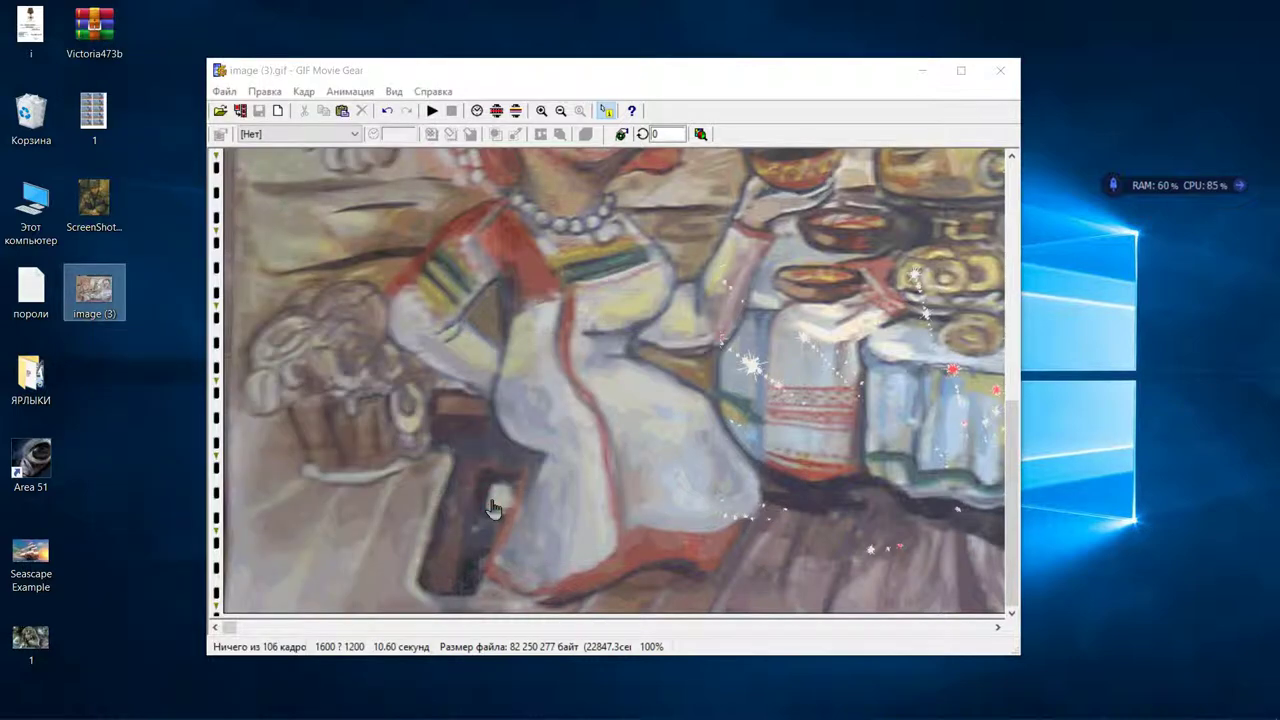